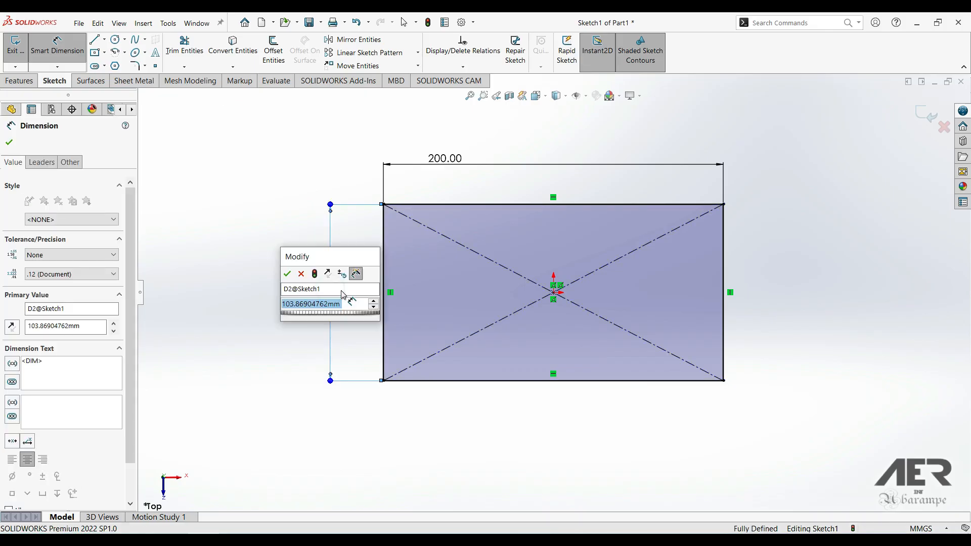
Step: Set the rectangle's height to 100 mm and fill the sketch with a planar surface
{"action": "key", "text": "Return"}
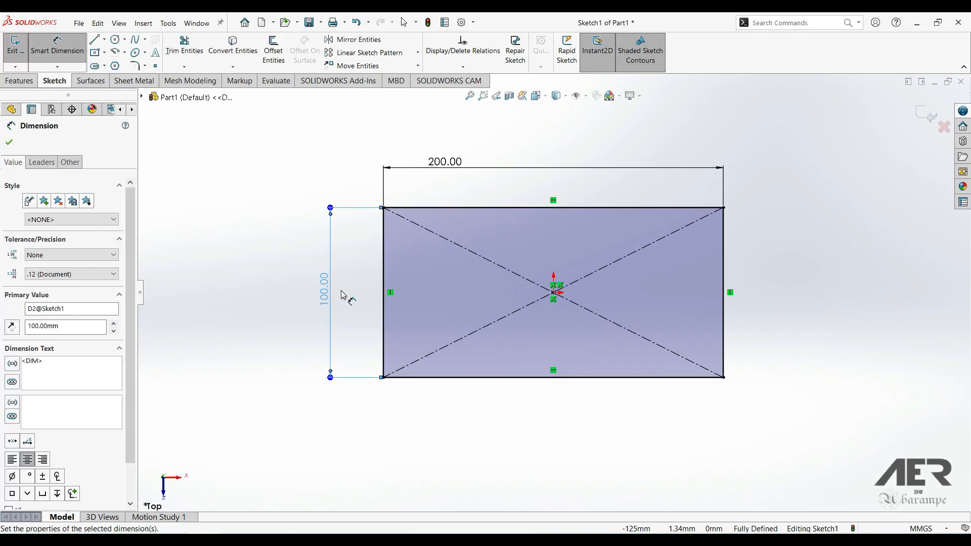
{"action": "left_click", "coordinate": [89, 81]}
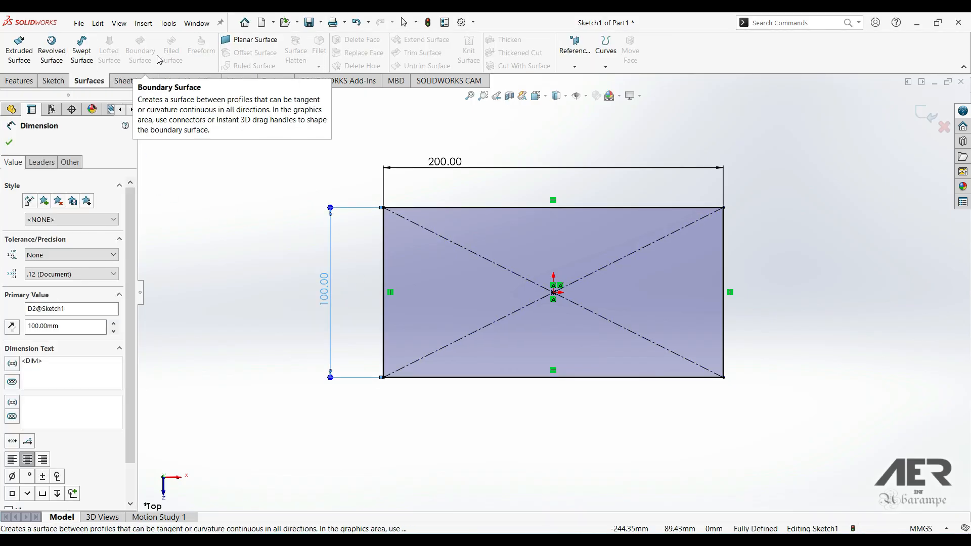
{"action": "left_click", "coordinate": [246, 43]}
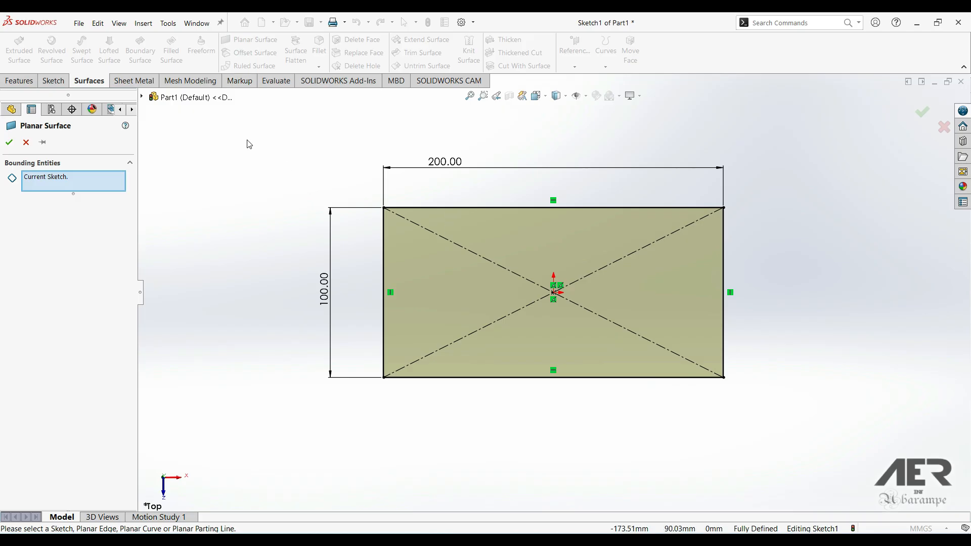
{"action": "left_click", "coordinate": [10, 143]}
Step: Start a Freeform feature and choose the rectangular planar surface as the face to deform
{"action": "middle_click_drag", "start_coordinate": [460, 296], "coordinate": [451, 219]}
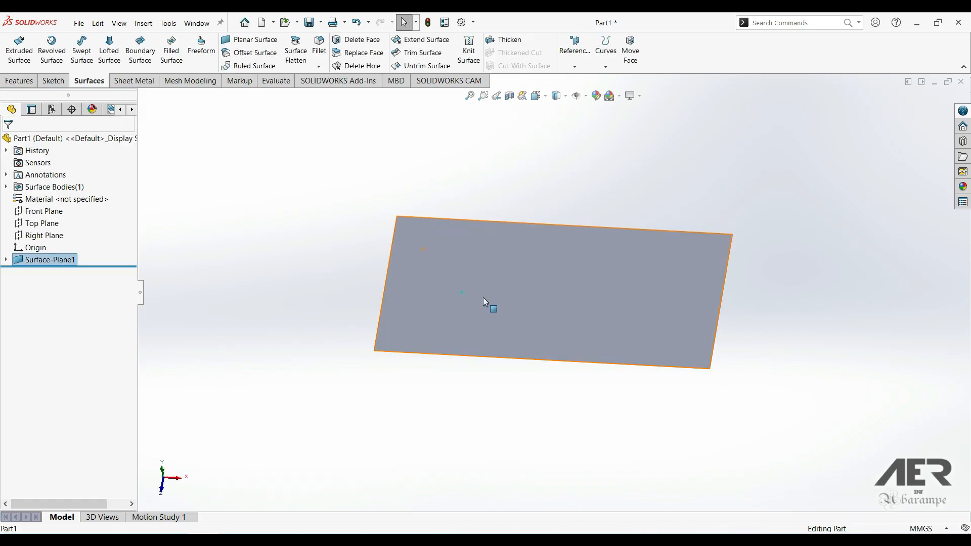
{"action": "left_click", "coordinate": [487, 303]}
{"action": "left_click", "coordinate": [335, 283]}
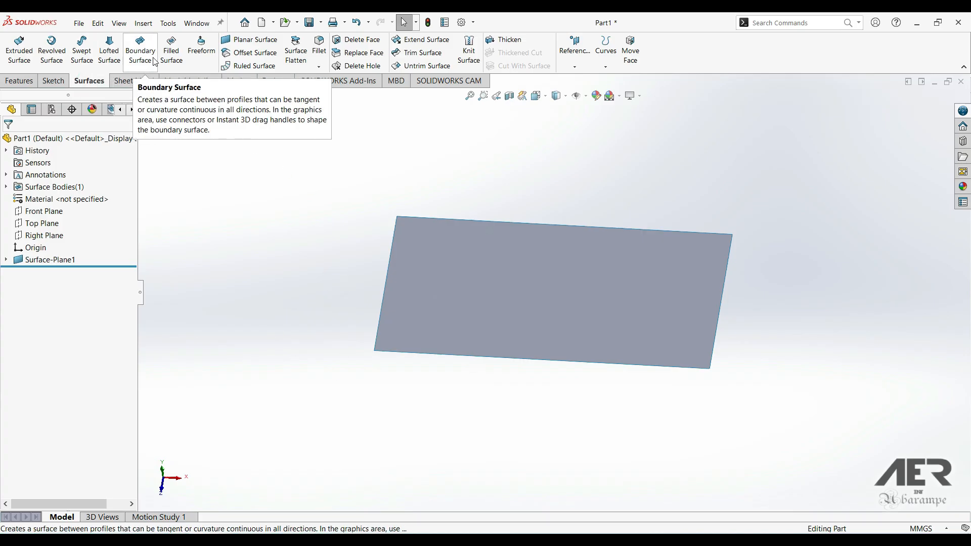
{"action": "left_click", "coordinate": [201, 63]}
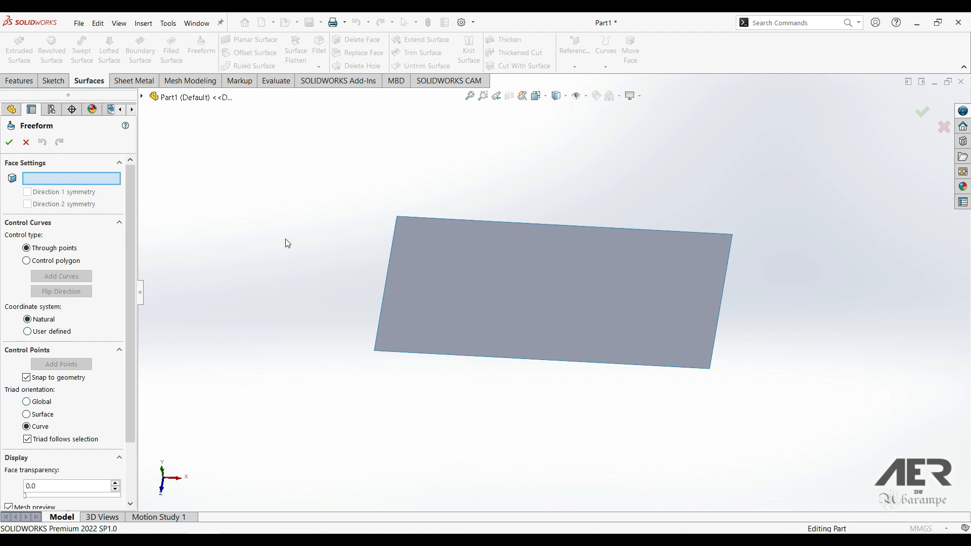
{"action": "mouse_move", "coordinate": [424, 321]}
{"action": "middle_mouse_down"}
{"action": "mouse_move", "coordinate": [427, 275]}
{"action": "mouse_move", "coordinate": [416, 283]}
{"action": "mouse_move", "coordinate": [418, 307]}
{"action": "middle_mouse_up"}
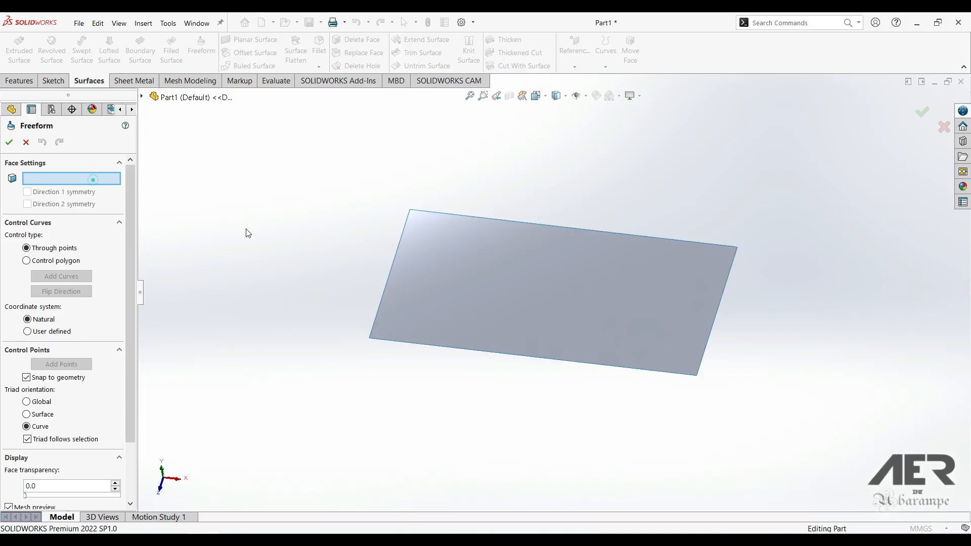
{"action": "left_click", "coordinate": [604, 305]}
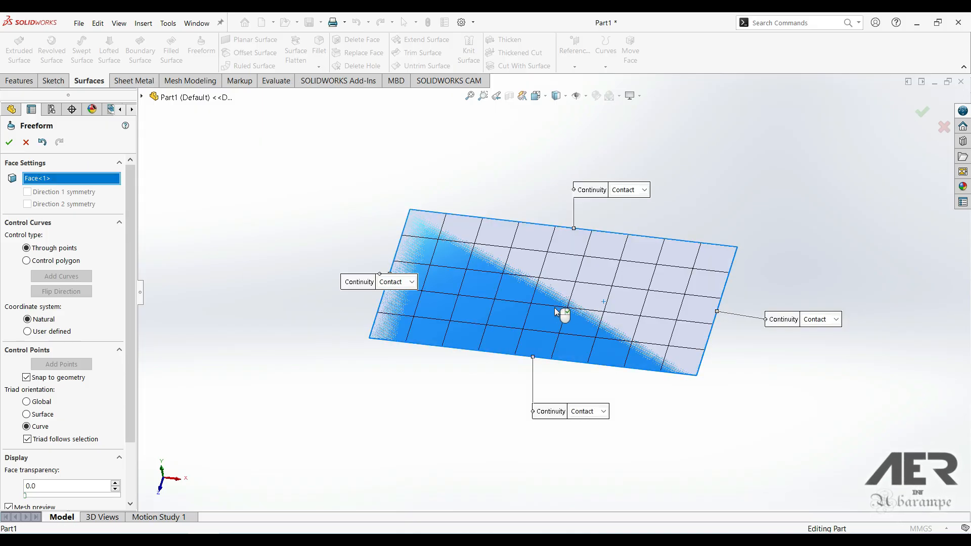
{"action": "scroll", "coordinate": [581, 281], "scroll_direction": "down", "scroll_amount": 2}
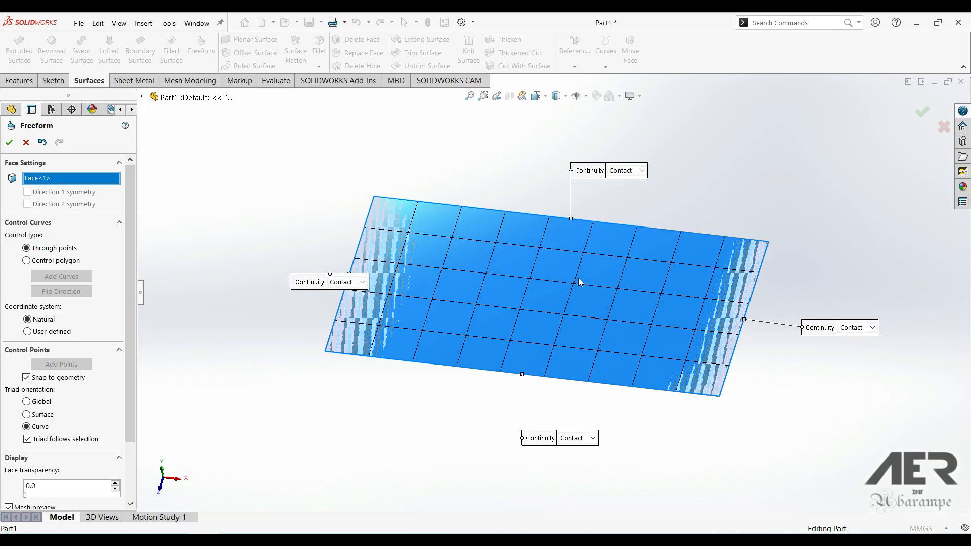
{"action": "middle_click_drag", "start_coordinate": [577, 278], "coordinate": [578, 275]}
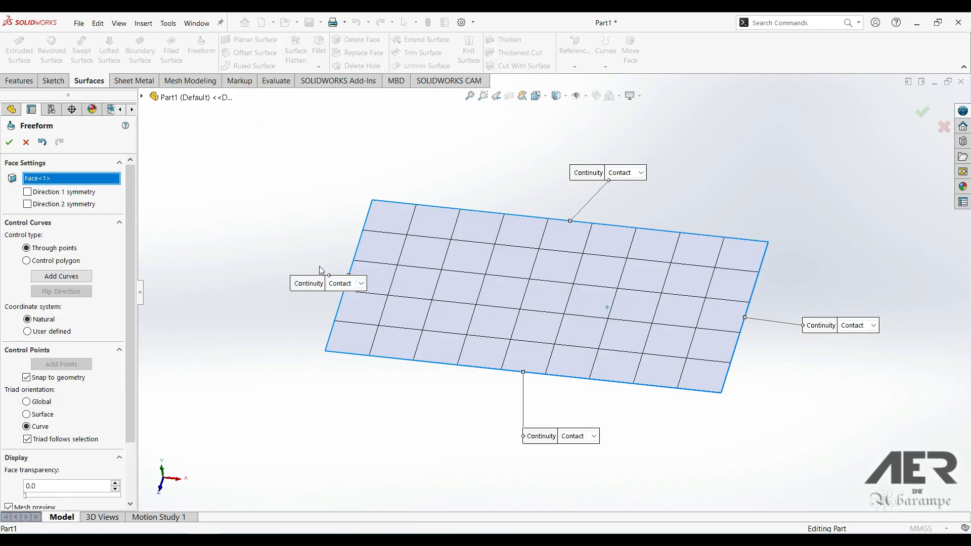
Step: Add two lengthwise control curves to the face, one near the front edge and one near the rear edge
{"action": "left_click", "coordinate": [89, 279]}
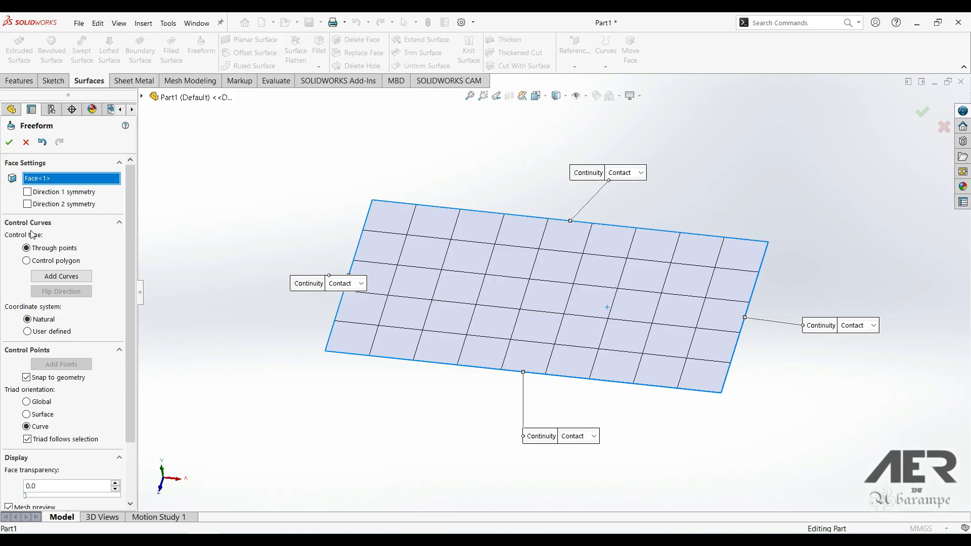
{"action": "left_click", "coordinate": [50, 279]}
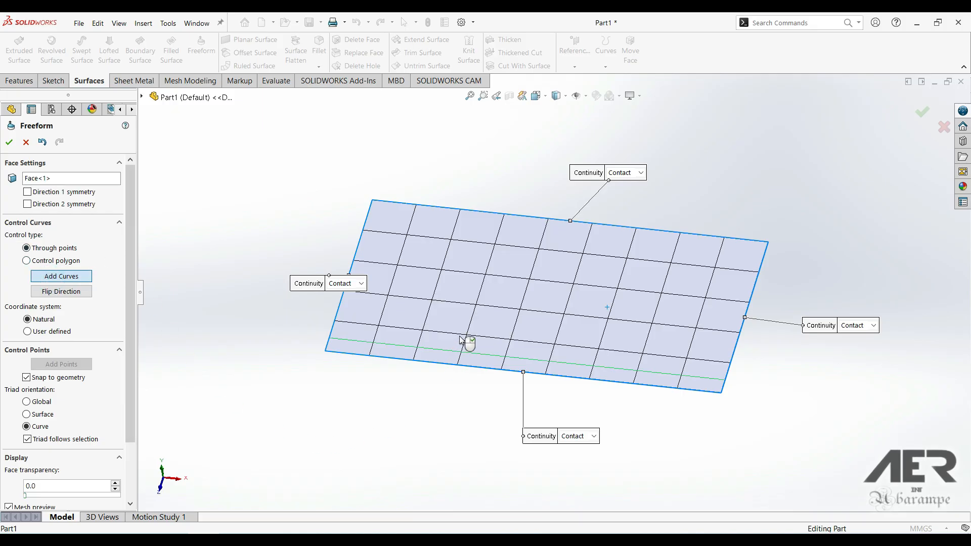
{"action": "left_click", "coordinate": [504, 278]}
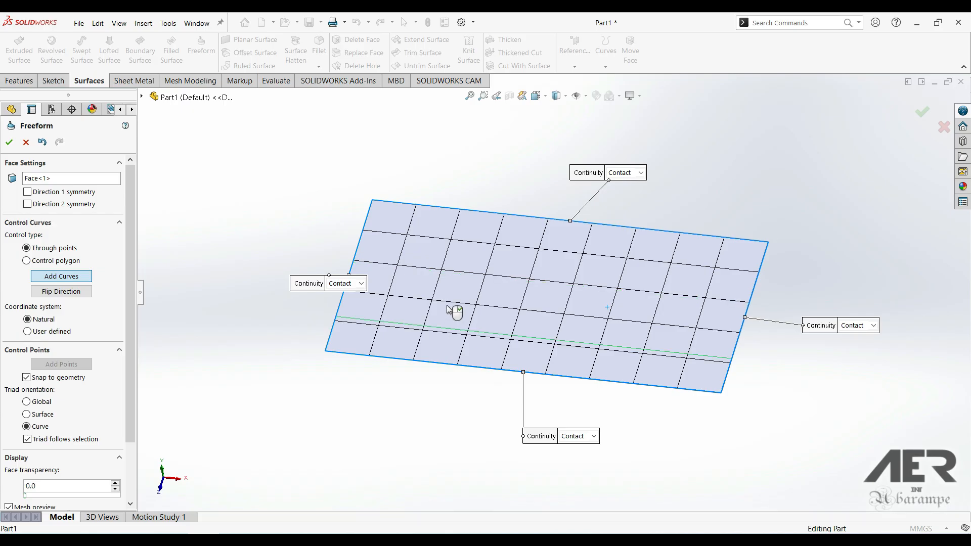
{"action": "left_click", "coordinate": [477, 321]}
{"action": "left_click", "coordinate": [507, 262]}
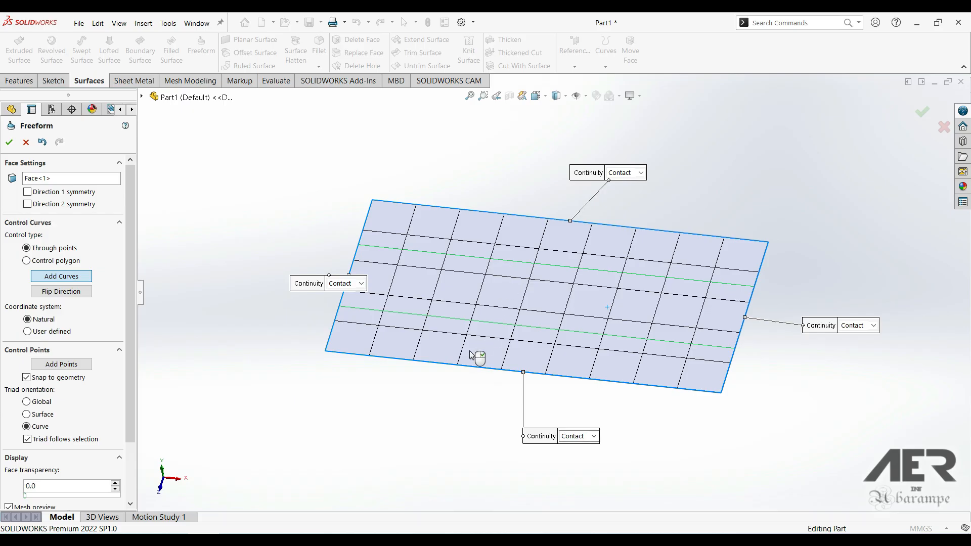
Step: Flip the curve direction and add two crosswise control curves, one toward each short end of the face
{"action": "left_click", "coordinate": [51, 291]}
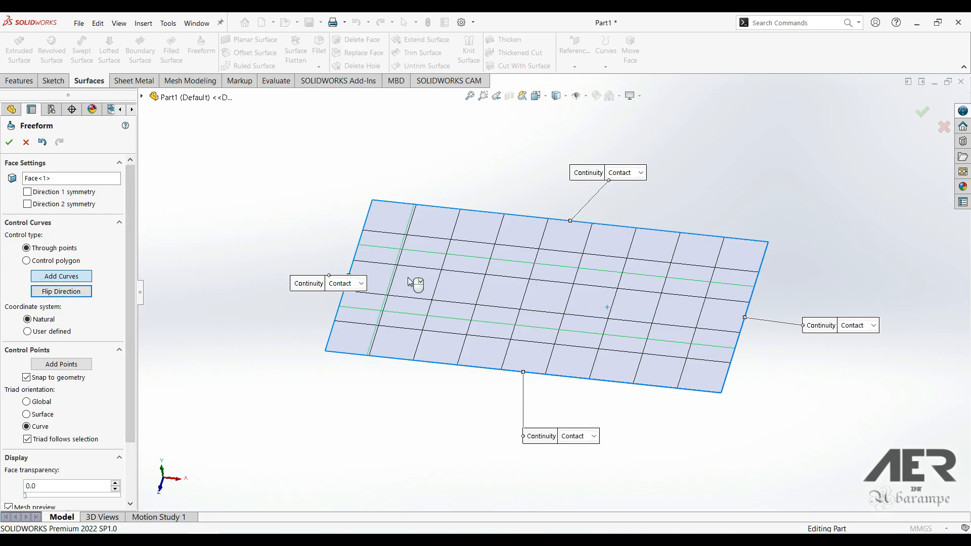
{"action": "left_click", "coordinate": [460, 294]}
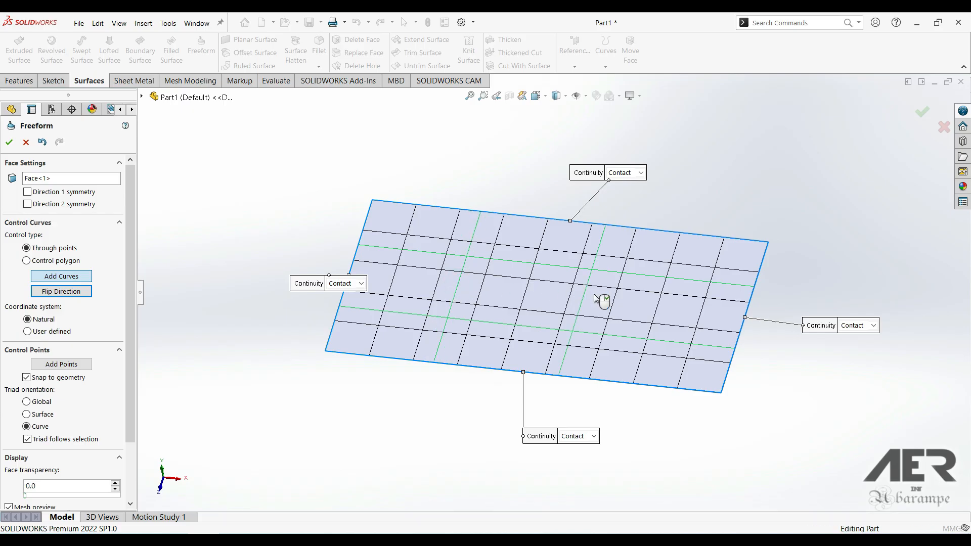
{"action": "left_click", "coordinate": [635, 305]}
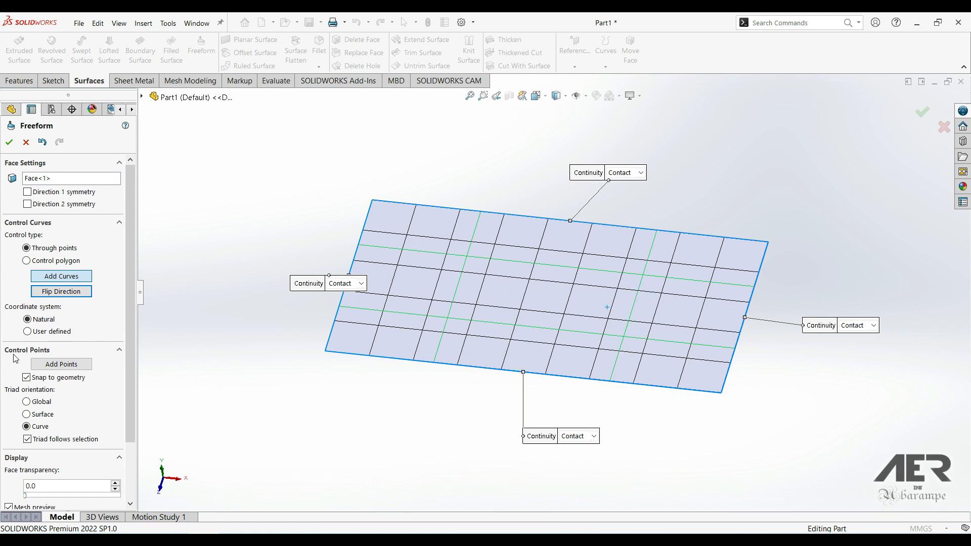
Step: Add two control points to each lengthwise curve and one midway on each crosswise curve, ending point placement
{"action": "left_click", "coordinate": [51, 371]}
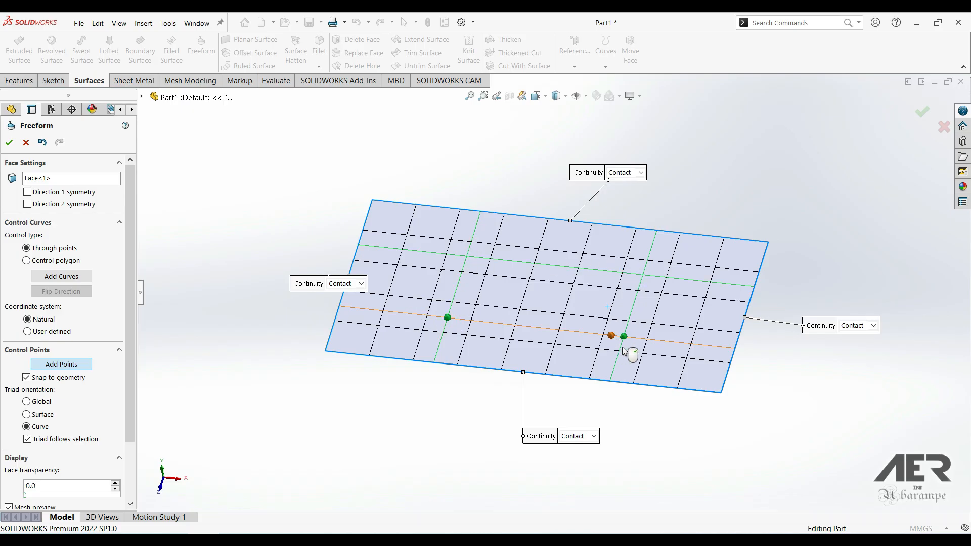
{"action": "left_click", "coordinate": [406, 316]}
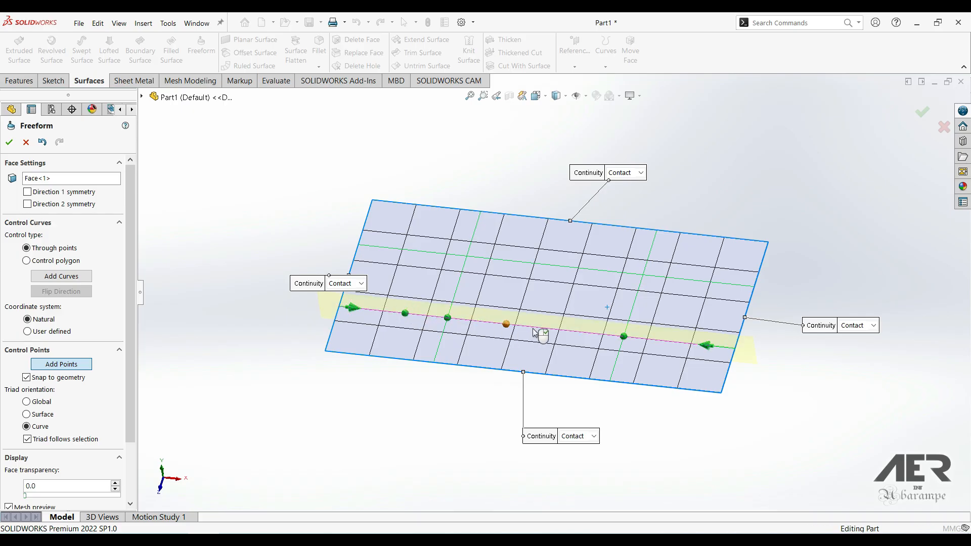
{"action": "left_click", "coordinate": [536, 329]}
{"action": "left_click", "coordinate": [447, 317]}
{"action": "left_click", "coordinate": [458, 285]}
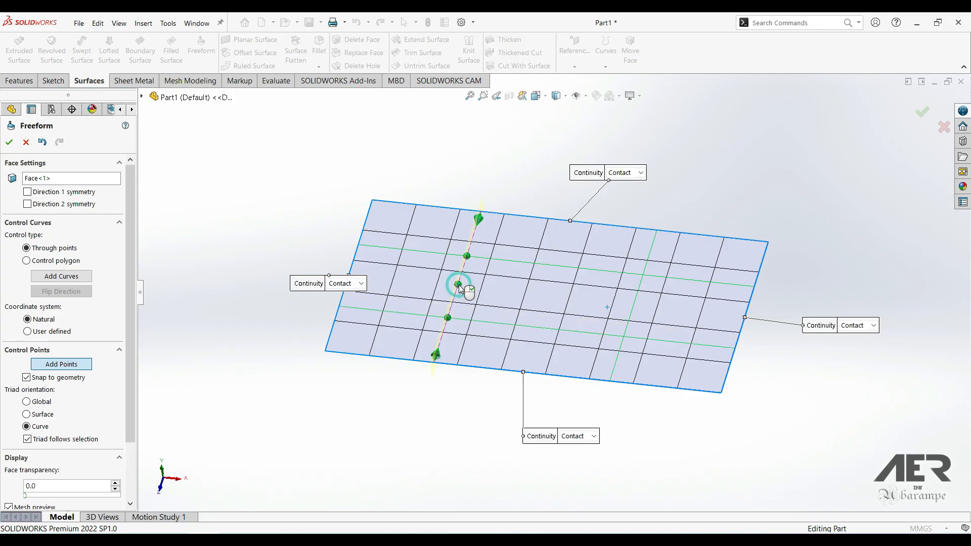
{"action": "left_click", "coordinate": [421, 252]}
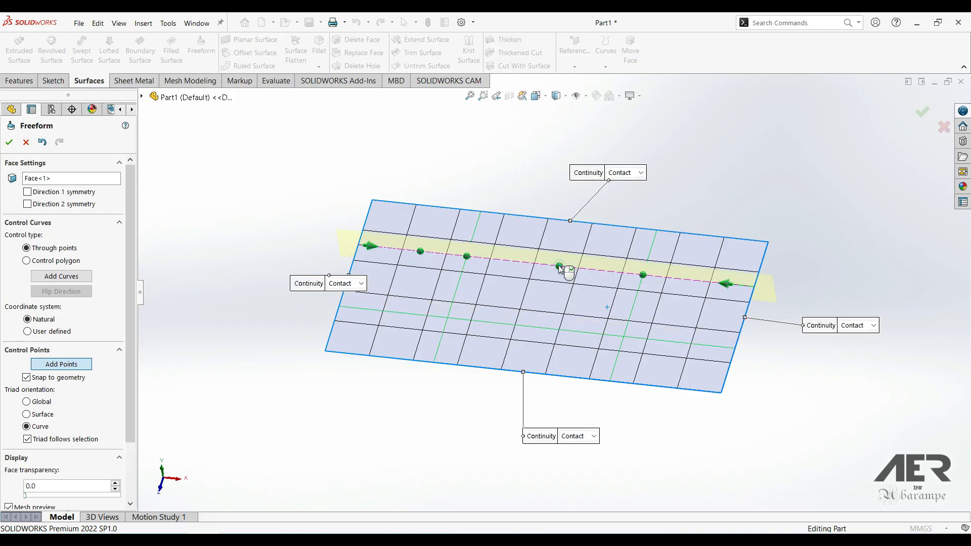
{"action": "left_click", "coordinate": [633, 308]}
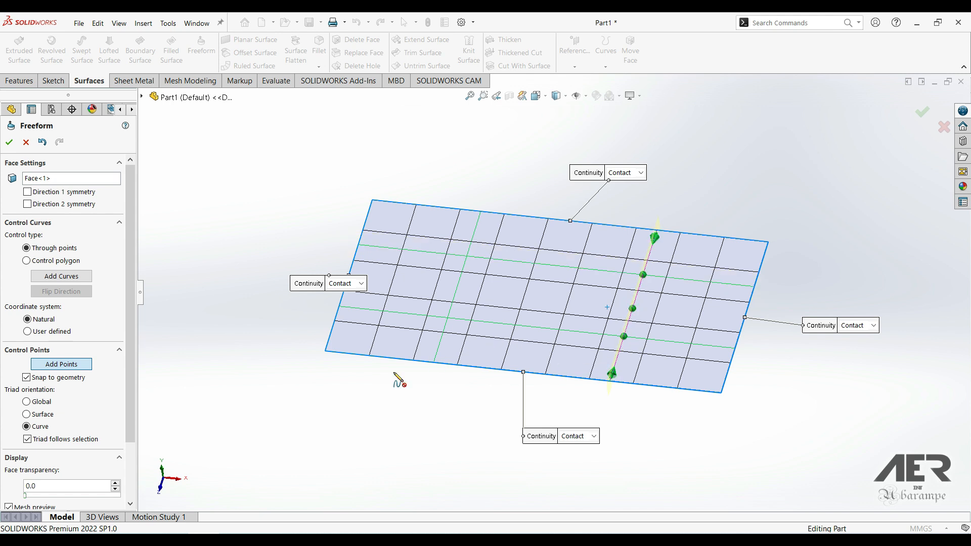
{"action": "left_click", "coordinate": [49, 365]}
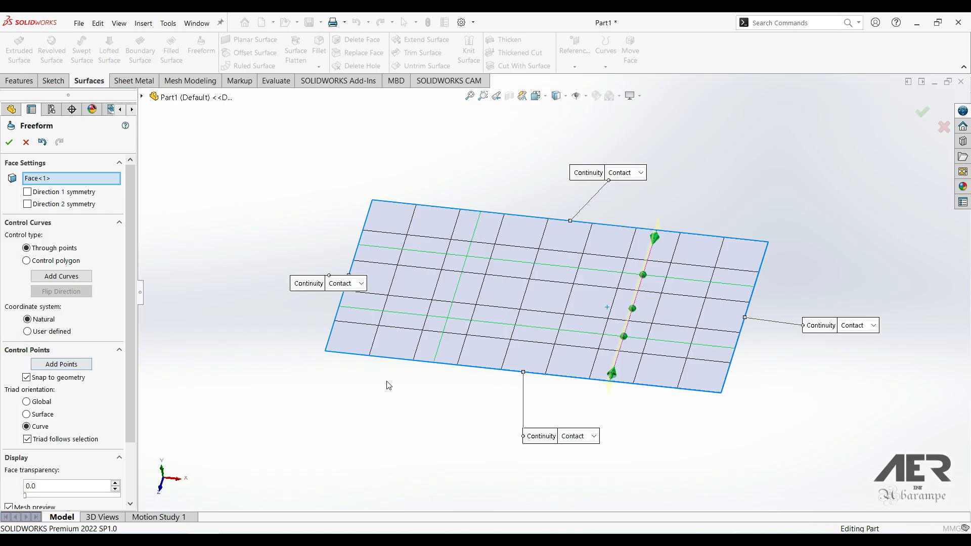
Step: Pull the leftmost control point of the front lengthwise curve up about 32 mm to form a peak
{"action": "left_click", "coordinate": [406, 314]}
{"action": "left_click_drag", "start_coordinate": [404, 313], "coordinate": [563, 257]}
{"action": "left_click_drag", "start_coordinate": [476, 237], "coordinate": [475, 236]}
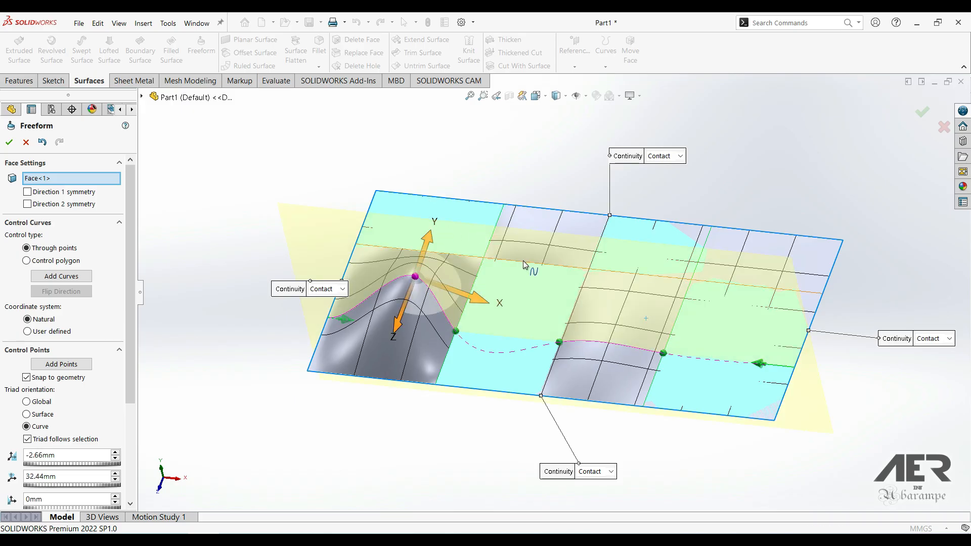
Step: Raise the middle control point of the rear lengthwise curve to about 6 mm along its Y axis
{"action": "left_click", "coordinate": [555, 267]}
{"action": "left_click_drag", "start_coordinate": [592, 268], "coordinate": [586, 237]}
{"action": "left_click", "coordinate": [581, 194]}
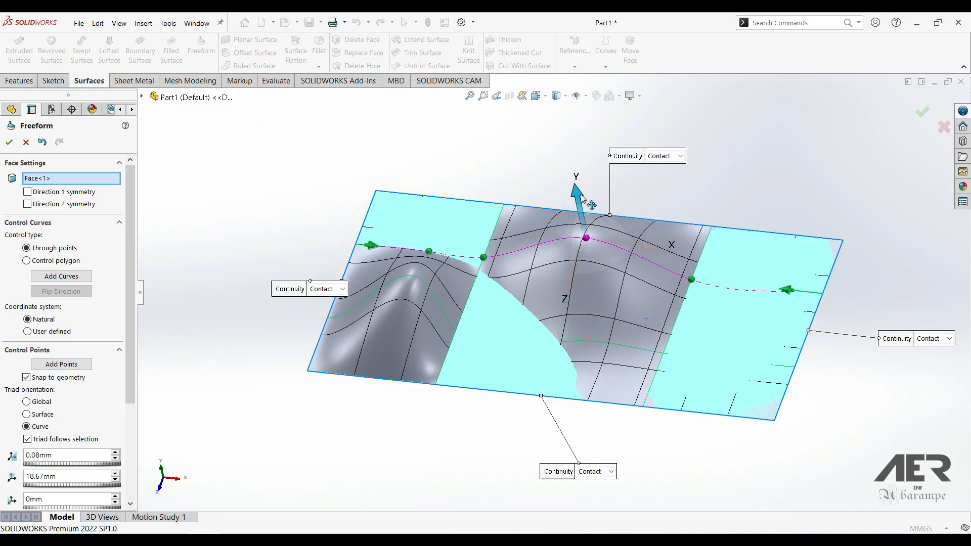
{"action": "left_click_drag", "start_coordinate": [595, 199], "coordinate": [621, 228]}
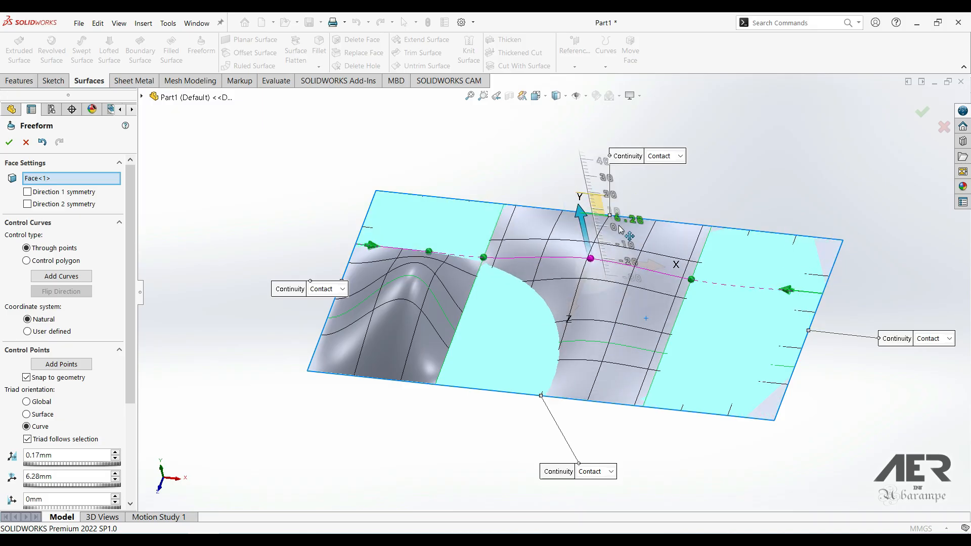
Step: Push the rear curve's control point at the right crosswise curve down about 24 mm to form a hollow
{"action": "mouse_move", "coordinate": [693, 279]}
{"action": "left_mouse_down"}
{"action": "mouse_move", "coordinate": [692, 250]}
{"action": "mouse_move", "coordinate": [697, 281]}
{"action": "left_mouse_up"}
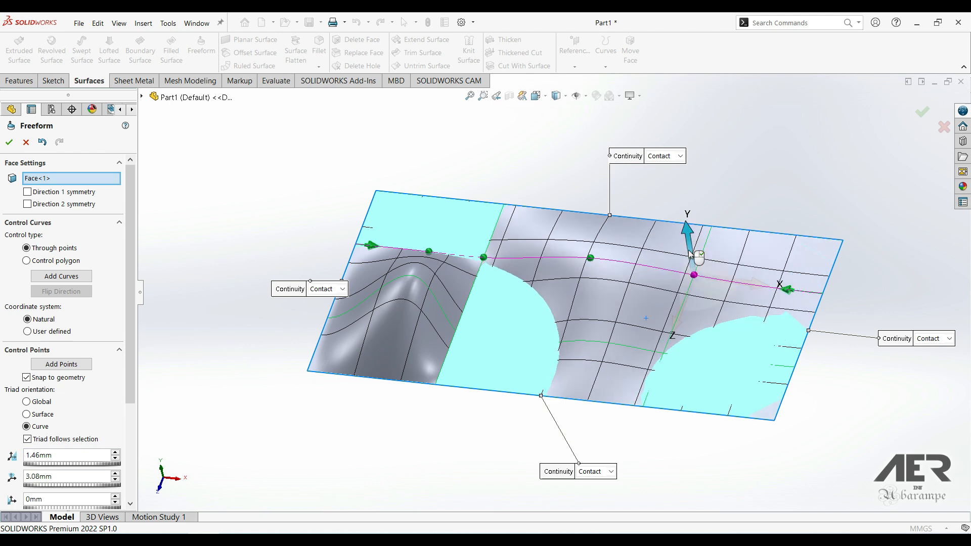
{"action": "left_click_drag", "start_coordinate": [691, 233], "coordinate": [712, 277]}
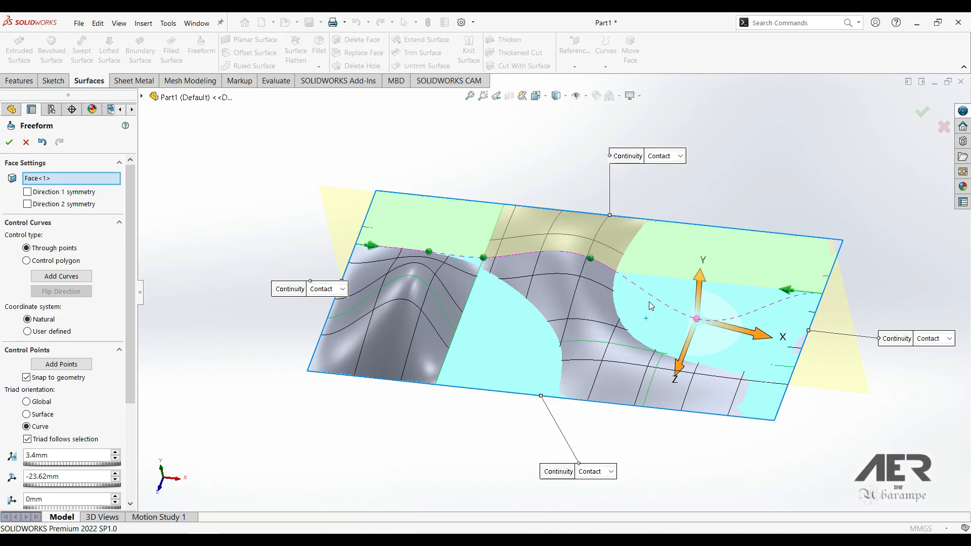
{"action": "left_click", "coordinate": [669, 464]}
Step: Inspect the deformed surface from below and above, and readjust the front curve's peak point to about 27 mm high
{"action": "middle_click_drag", "start_coordinate": [612, 293], "coordinate": [611, 151]}
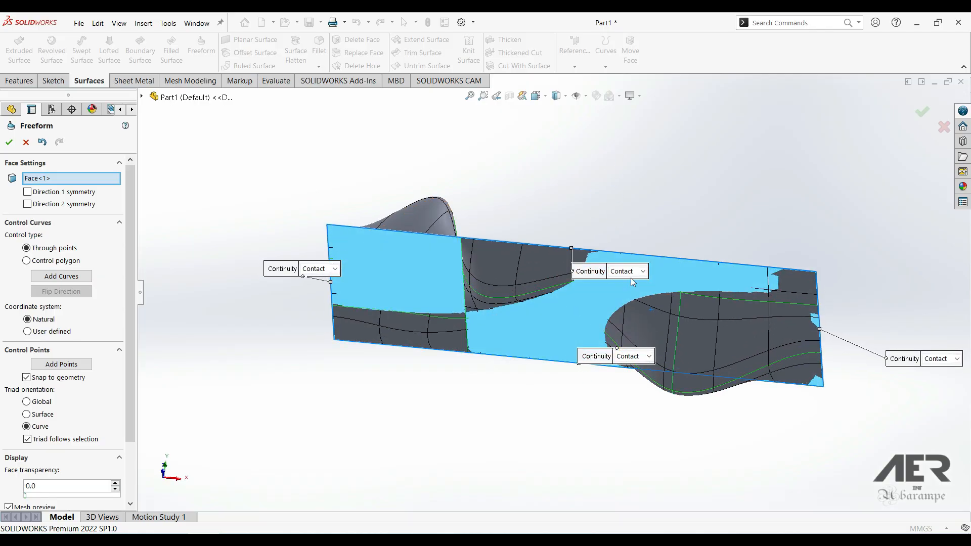
{"action": "middle_click_drag", "start_coordinate": [600, 294], "coordinate": [581, 403]}
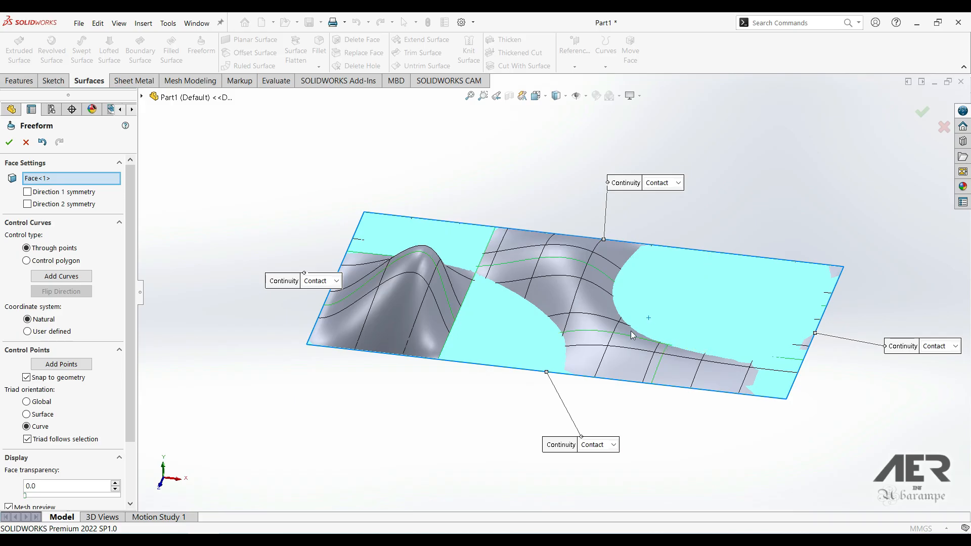
{"action": "middle_click_drag", "start_coordinate": [630, 331], "coordinate": [566, 320]}
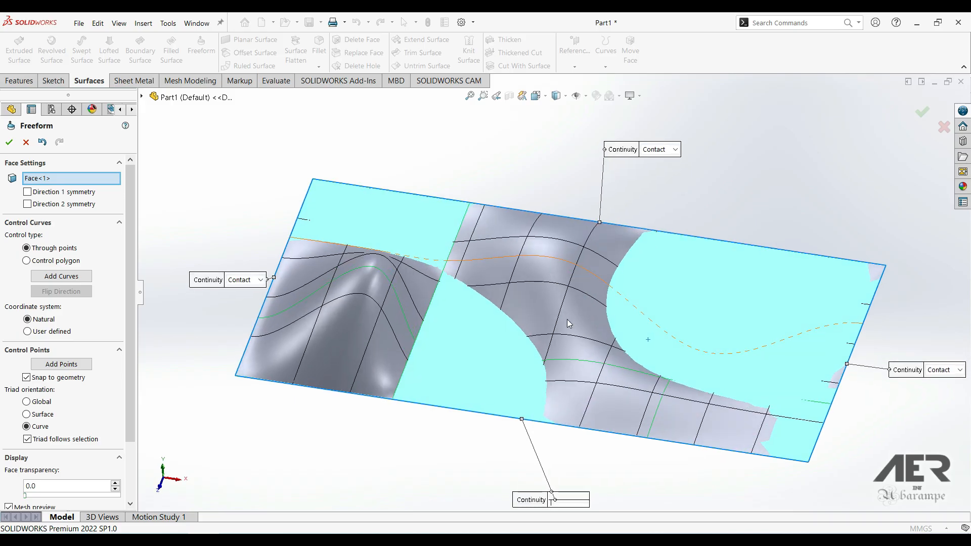
{"action": "left_click", "coordinate": [373, 271]}
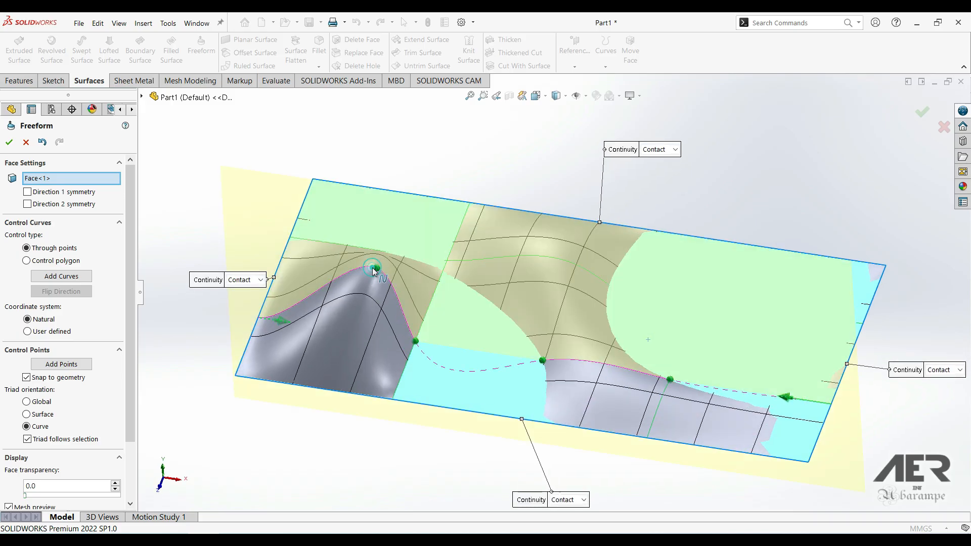
{"action": "left_click", "coordinate": [386, 276]}
{"action": "left_click_drag", "start_coordinate": [393, 285], "coordinate": [378, 285]}
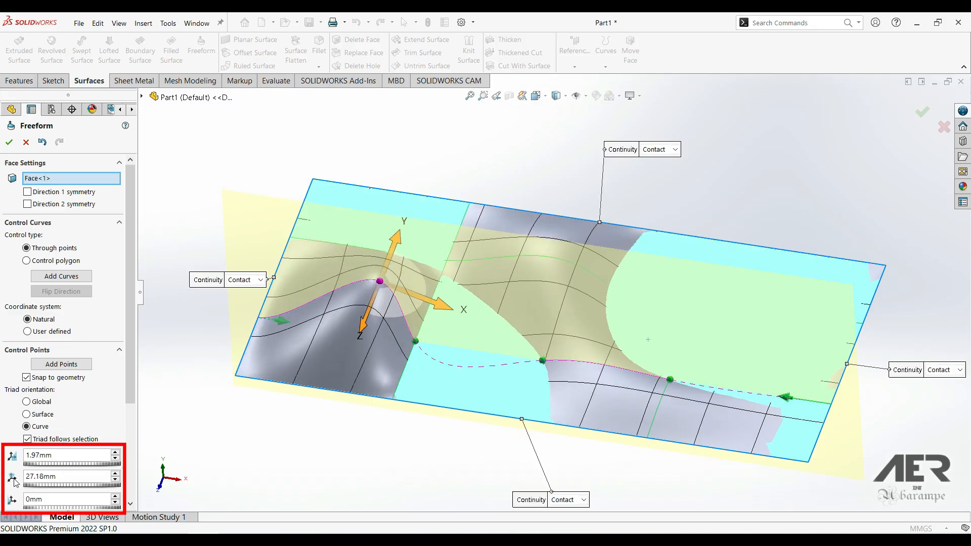
Step: Adjust the rear lengthwise curve's control point near the left crosswise curve, accept the Freeform feature and inspect the surface
{"action": "scroll", "coordinate": [128, 431], "scroll_direction": "down", "scroll_amount": 3}
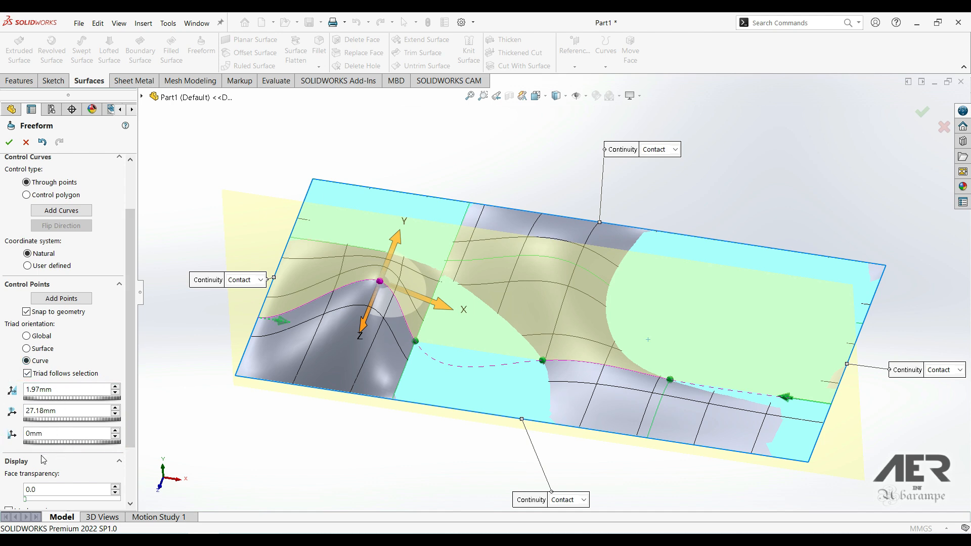
{"action": "left_click", "coordinate": [563, 259]}
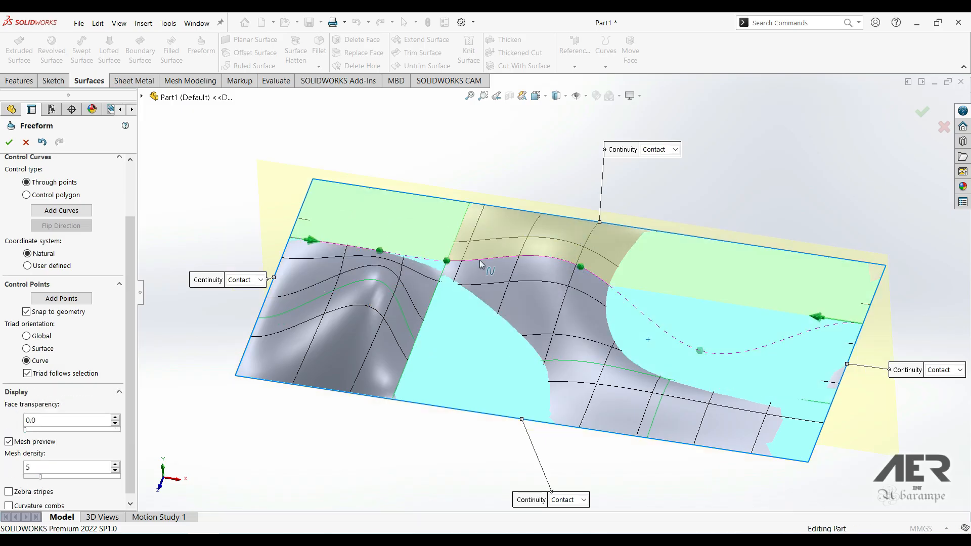
{"action": "left_click_drag", "start_coordinate": [446, 263], "coordinate": [493, 284]}
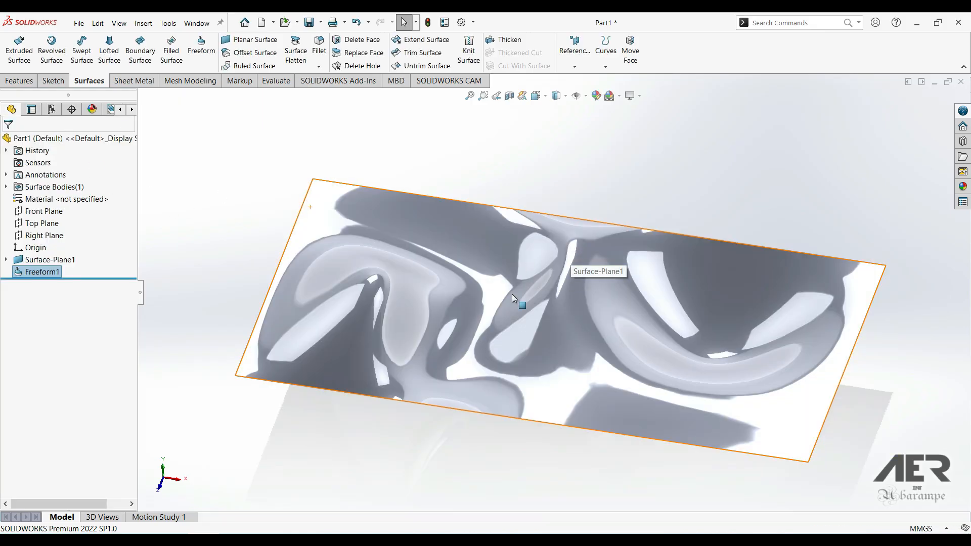
{"action": "middle_click_drag", "start_coordinate": [497, 326], "coordinate": [445, 349]}
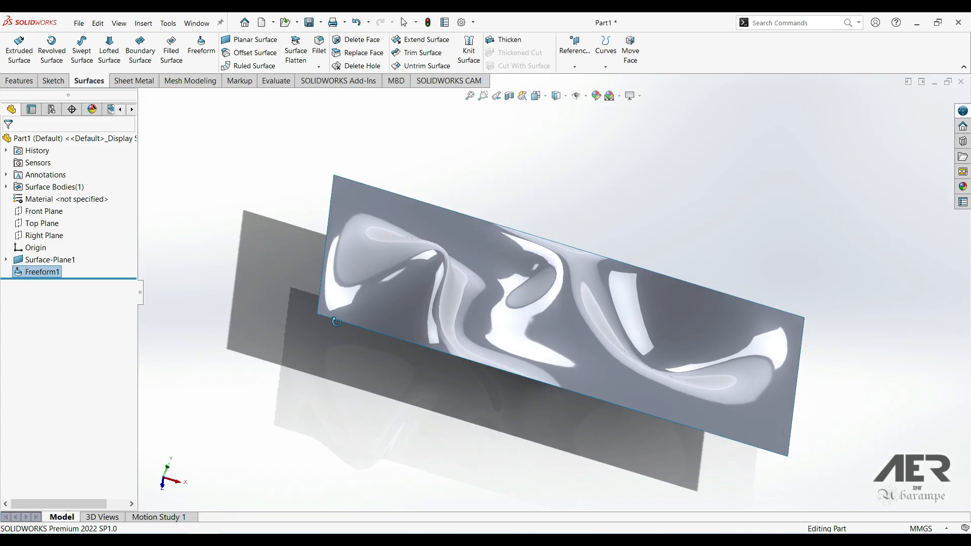
Step: Delete the Freeform1 feature and confirm the deletion to restore the flat planar surface
{"action": "left_click", "coordinate": [35, 273]}
{"action": "key", "text": "Delete"}
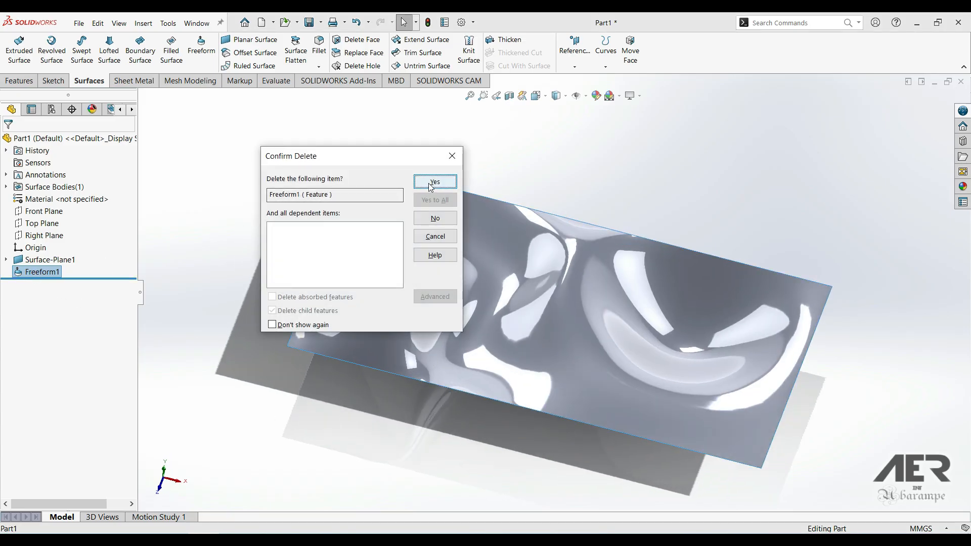
{"action": "left_click", "coordinate": [434, 183]}
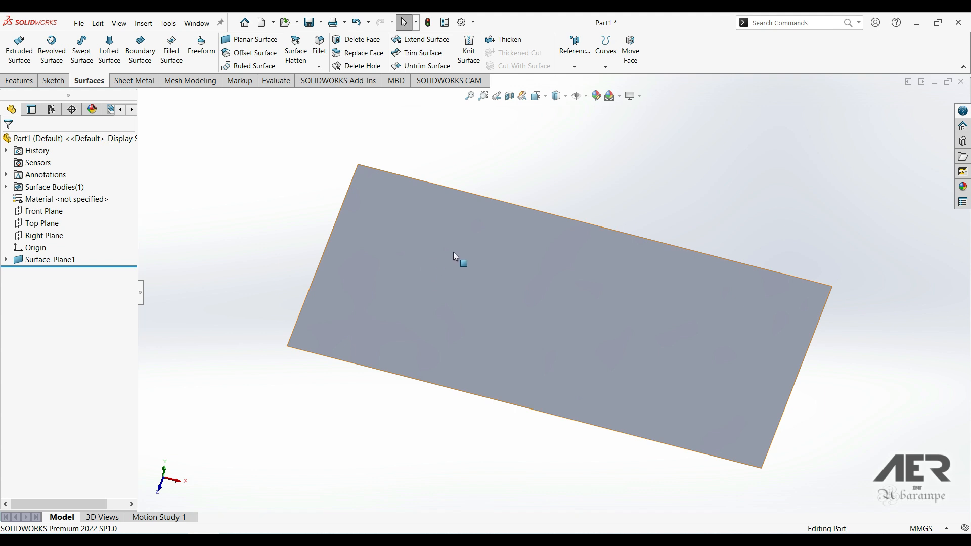
Step: Start a new Freeform feature on the face of the planar surface
{"action": "middle_click_drag", "start_coordinate": [586, 181], "coordinate": [559, 247]}
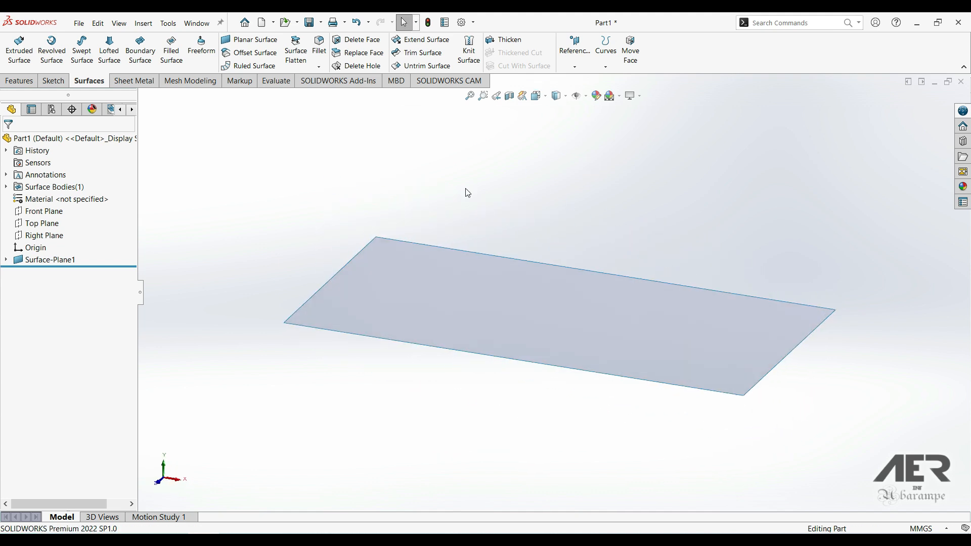
{"action": "left_click", "coordinate": [201, 48]}
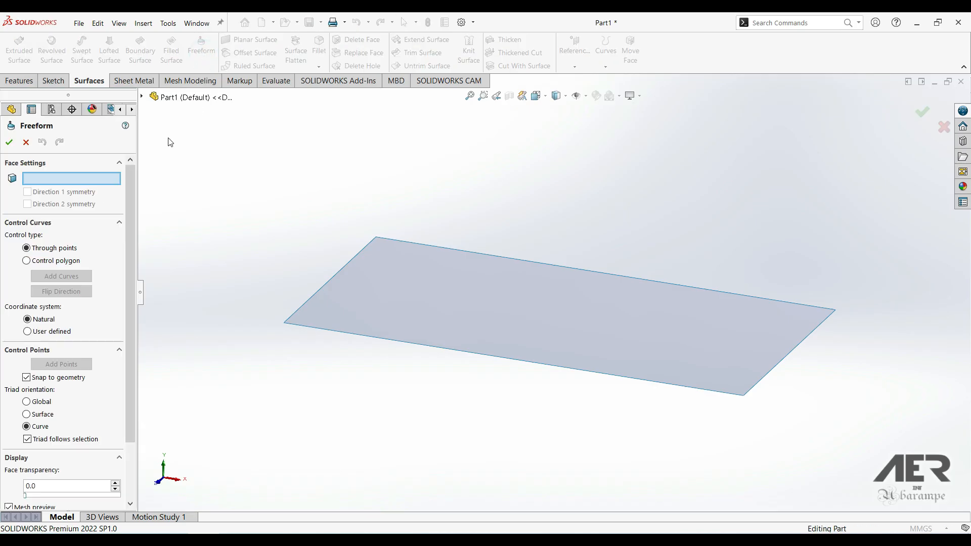
{"action": "left_click", "coordinate": [81, 178]}
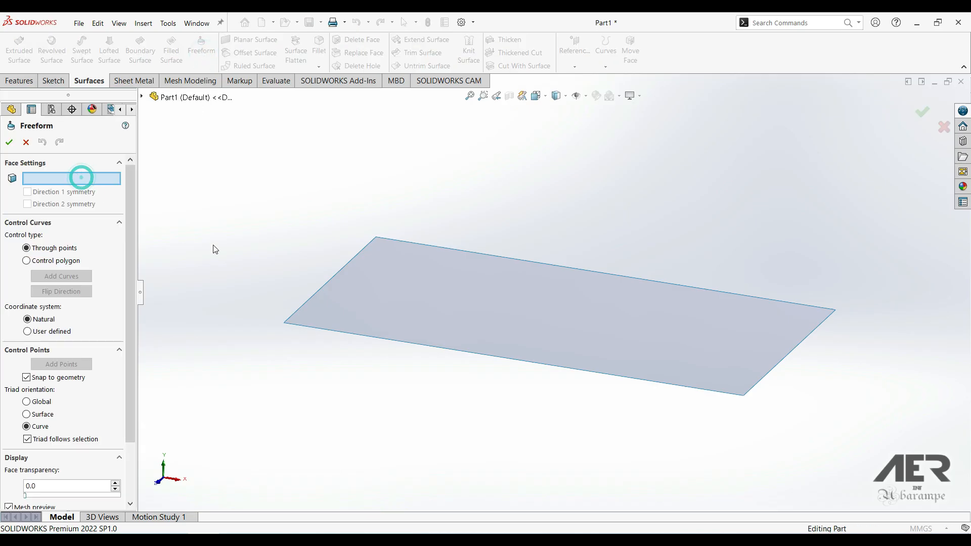
{"action": "left_click", "coordinate": [471, 291]}
{"action": "middle_click_drag", "start_coordinate": [477, 293], "coordinate": [473, 321]}
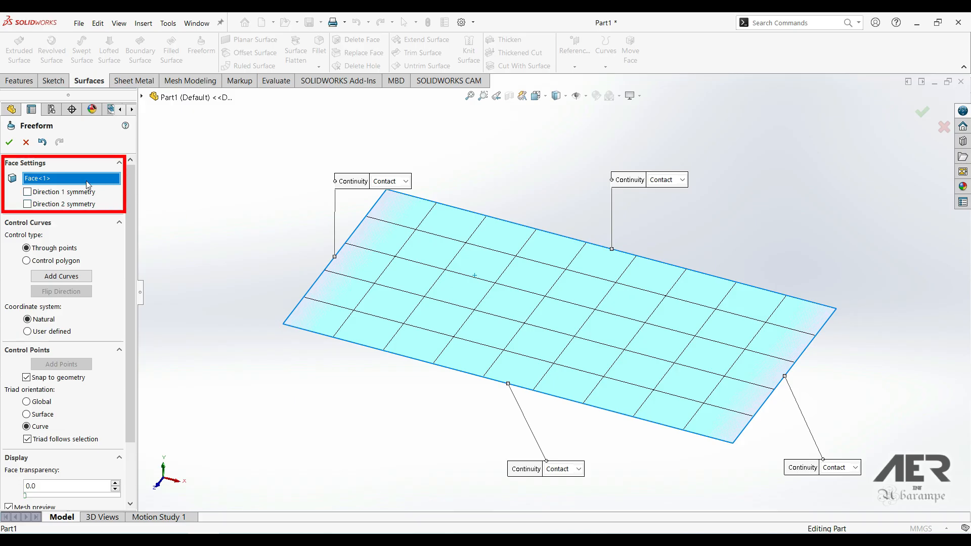
Step: Try both symmetry options for the face and keep only Direction 2 symmetry enabled
{"action": "left_click", "coordinate": [27, 193]}
{"action": "left_click", "coordinate": [27, 204]}
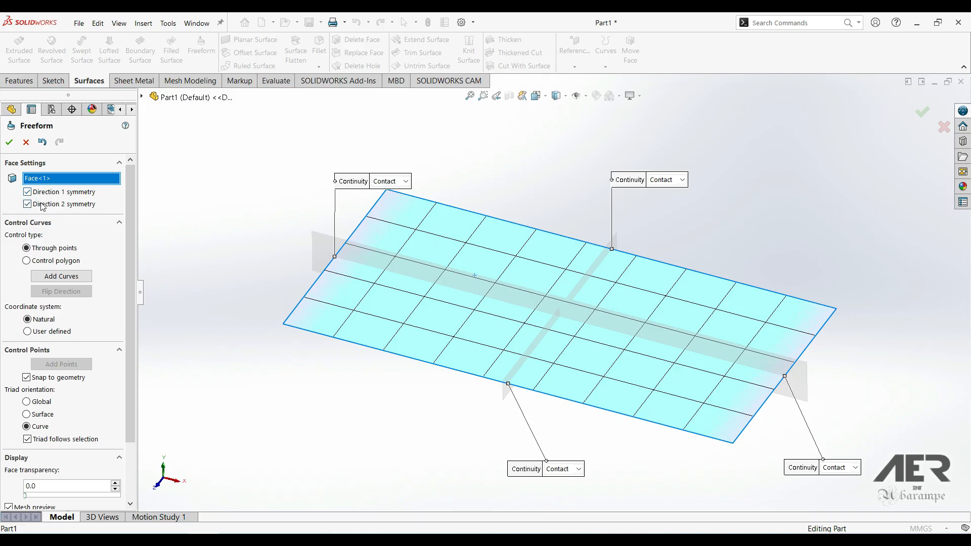
{"action": "left_click", "coordinate": [28, 192]}
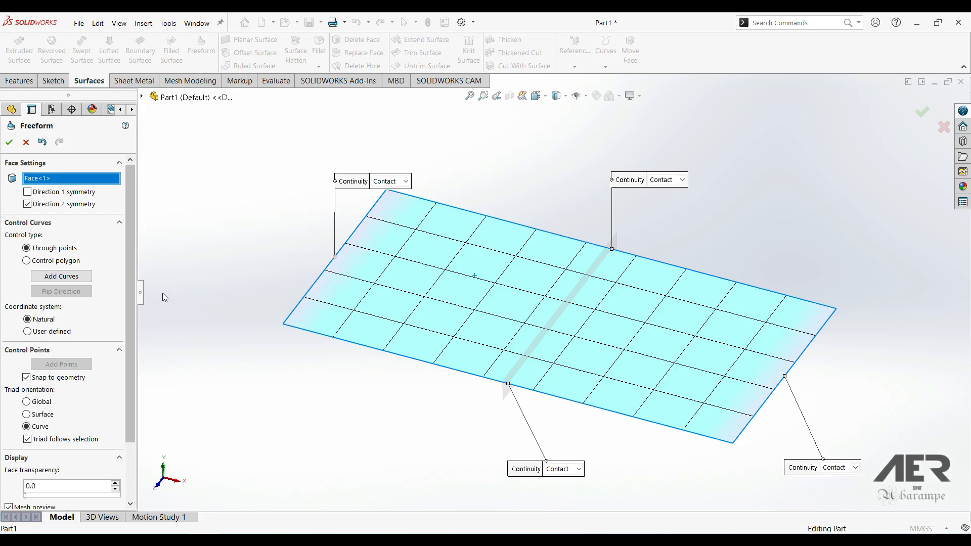
Step: Add a lengthwise control curve through the middle of the face and place a mirrored control point on its left part
{"action": "left_click", "coordinate": [54, 277]}
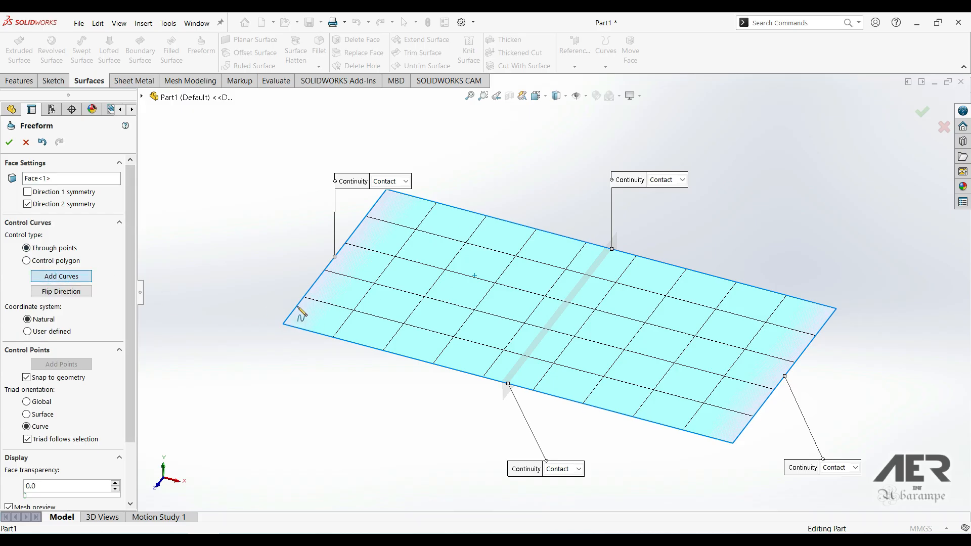
{"action": "left_click", "coordinate": [405, 276]}
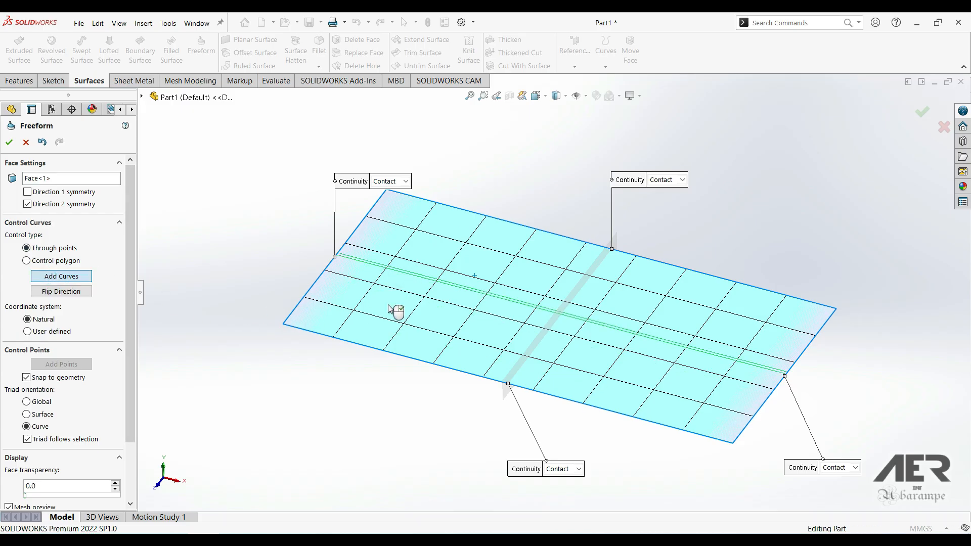
{"action": "left_click", "coordinate": [57, 365]}
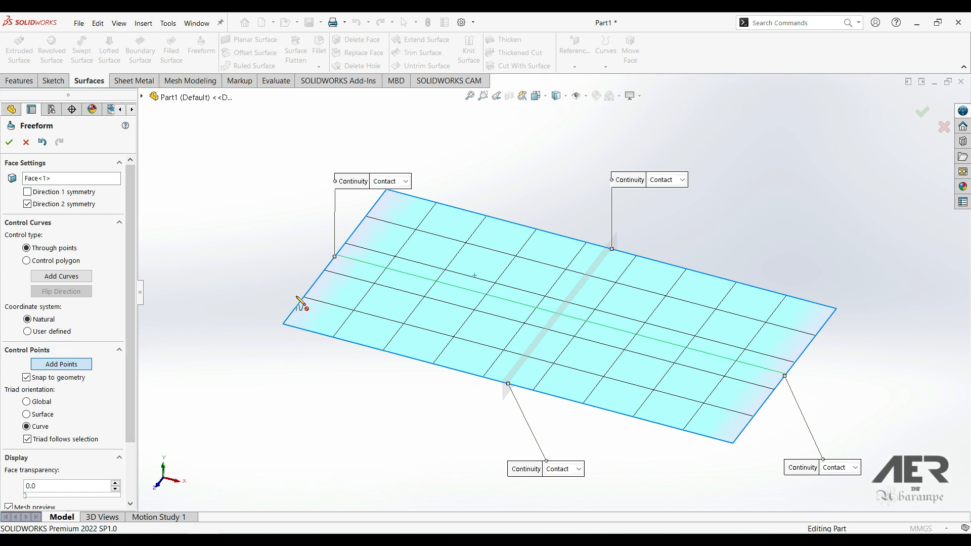
{"action": "left_click", "coordinate": [414, 275]}
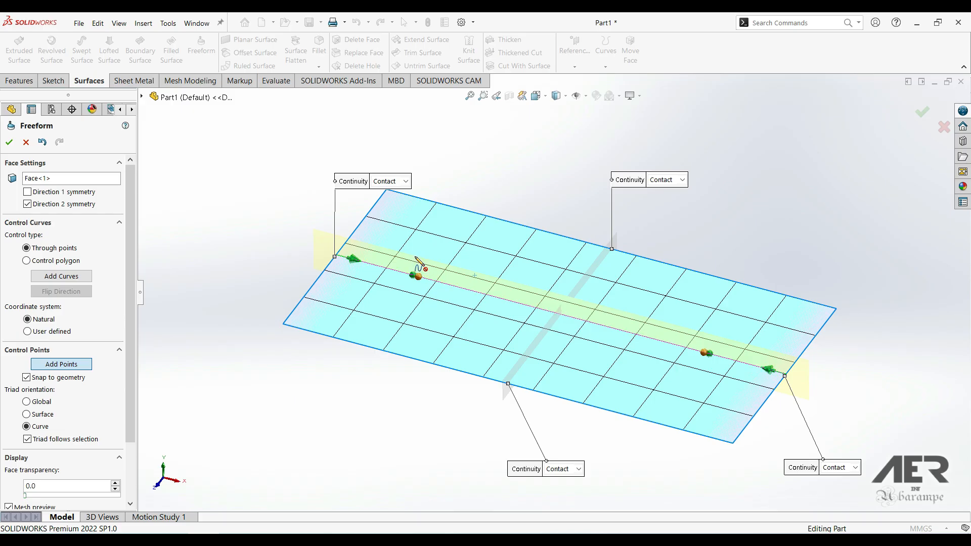
{"action": "left_click", "coordinate": [71, 364]}
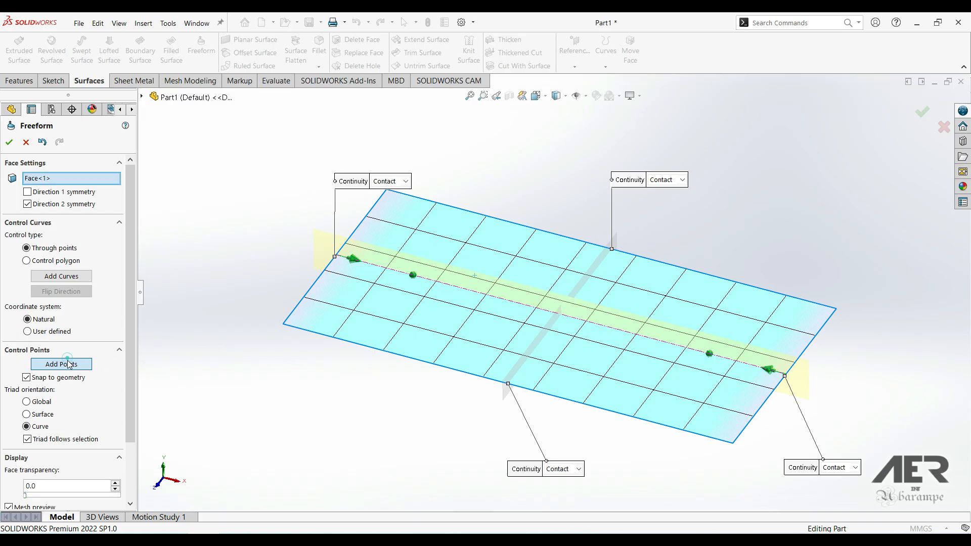
Step: Pull the curve's left control point to about 12.6 mm along X and 9.3 mm along Y, and inspect the symmetric bulge
{"action": "left_click", "coordinate": [415, 277]}
{"action": "left_click_drag", "start_coordinate": [415, 277], "coordinate": [521, 224]}
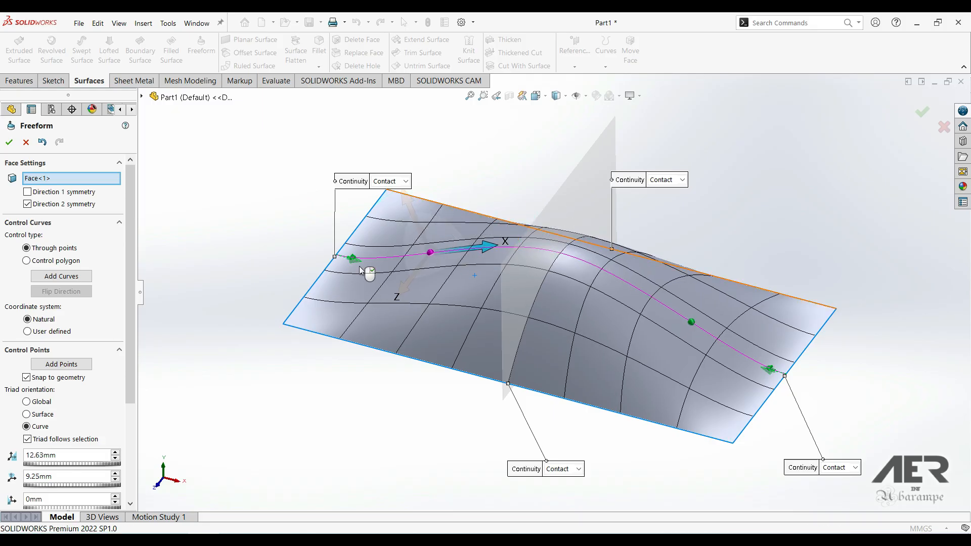
{"action": "left_click", "coordinate": [374, 287]}
{"action": "left_click", "coordinate": [462, 247]}
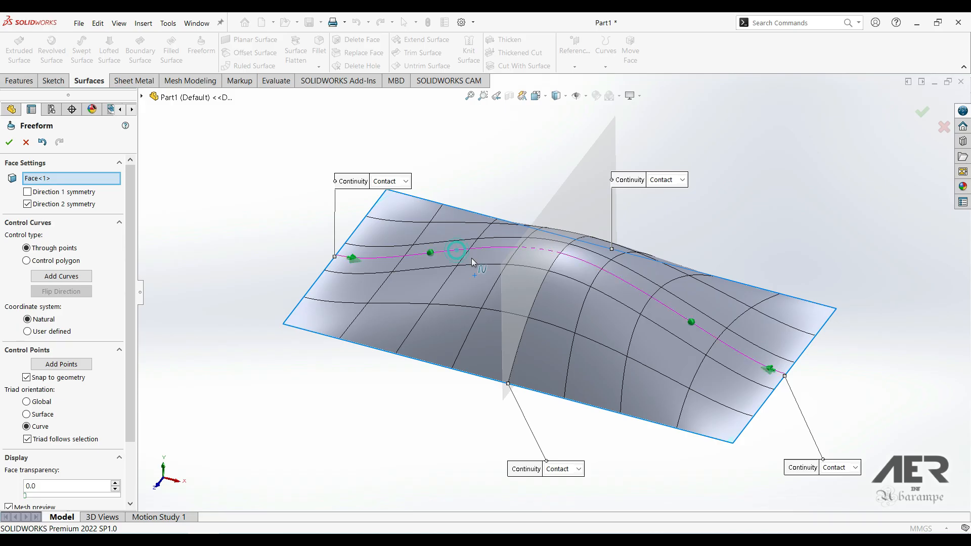
{"action": "middle_click_drag", "start_coordinate": [485, 265], "coordinate": [514, 279]}
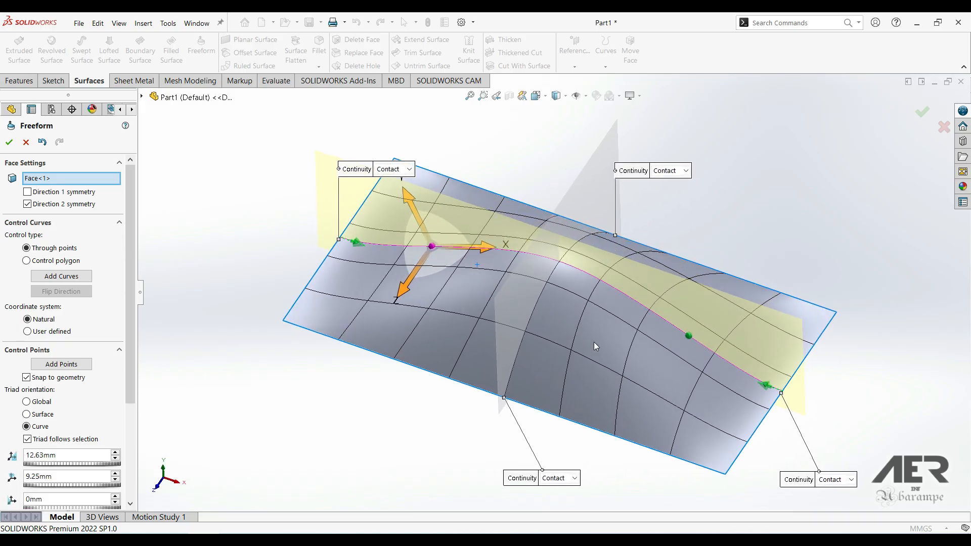
{"action": "middle_click_drag", "start_coordinate": [608, 294], "coordinate": [603, 289]}
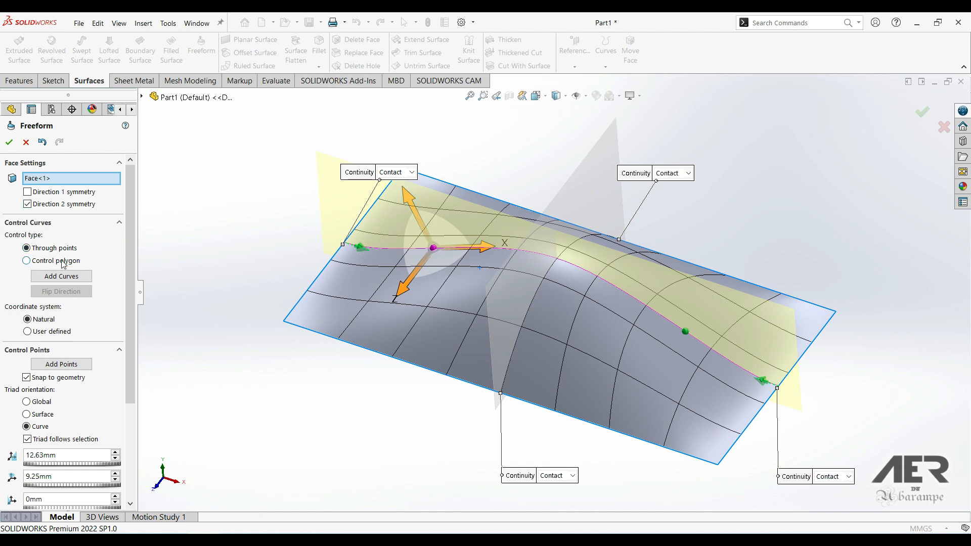
Step: Set the control type to Control polygon and move the left polygon point to about 23.6 mm along X and 29.7 mm along Y
{"action": "left_click", "coordinate": [28, 263]}
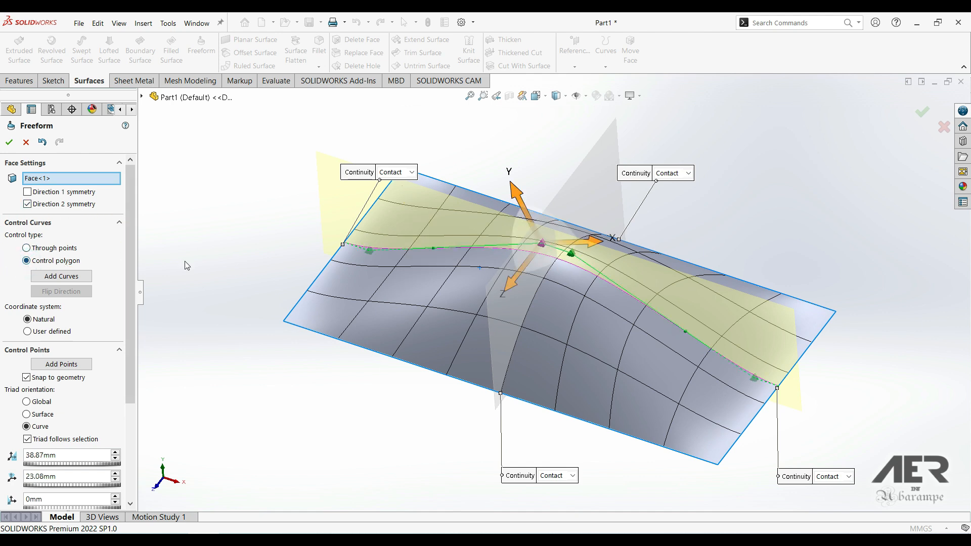
{"action": "middle_click_drag", "start_coordinate": [471, 284], "coordinate": [570, 260]}
{"action": "left_click_drag", "start_coordinate": [570, 266], "coordinate": [523, 248]}
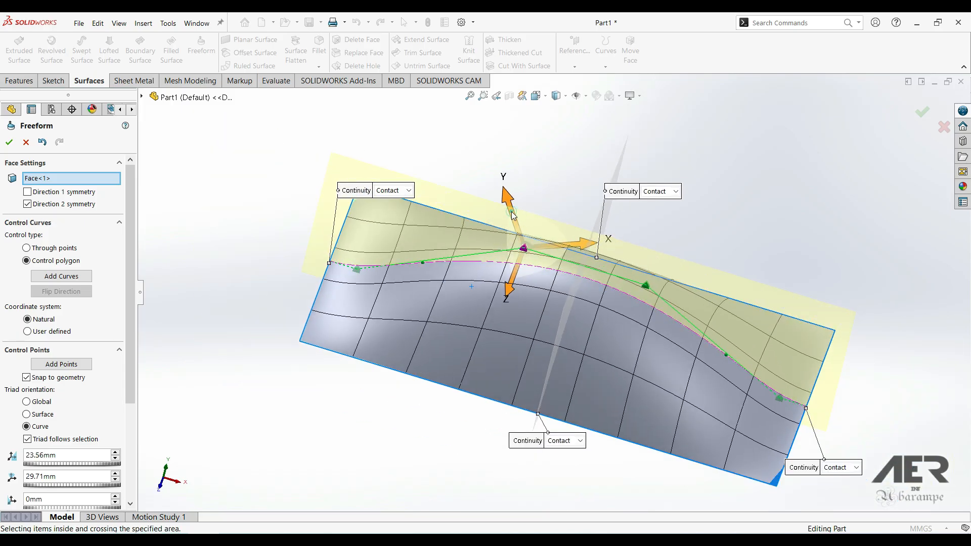
{"action": "left_click_drag", "start_coordinate": [513, 215], "coordinate": [527, 211]}
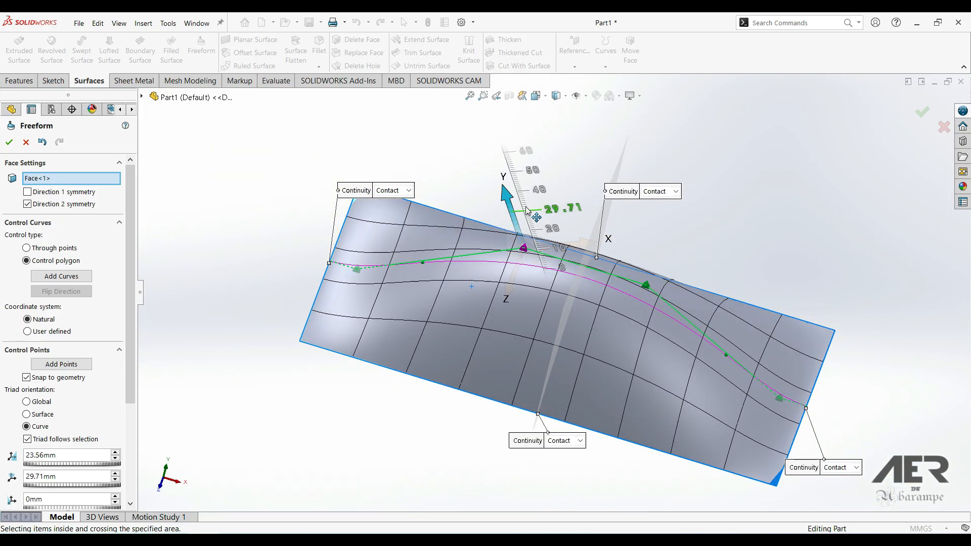
{"action": "left_click", "coordinate": [527, 166]}
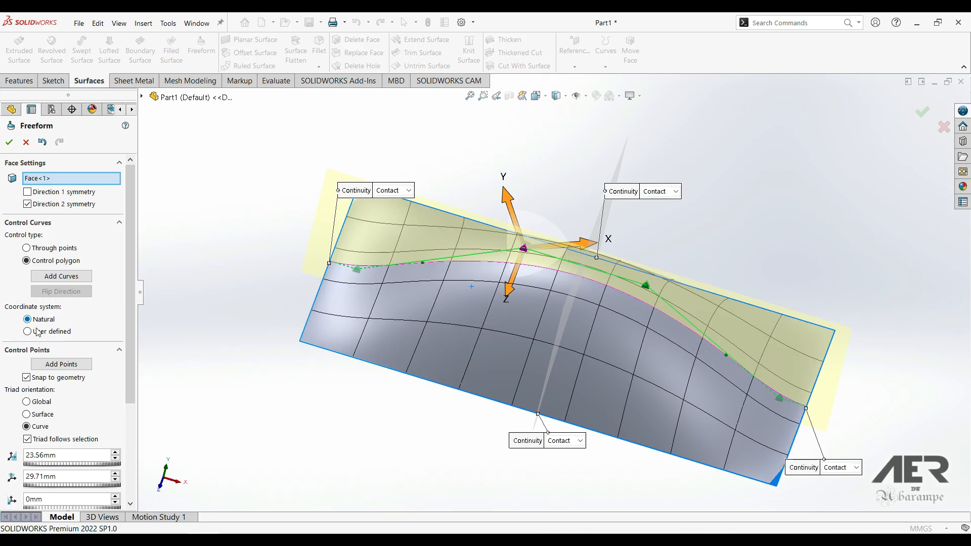
Step: Switch to a user-defined coordinate system, accepting the loss of modifications, and rotate its direction arrow to skew the mesh across the face
{"action": "left_click", "coordinate": [27, 332]}
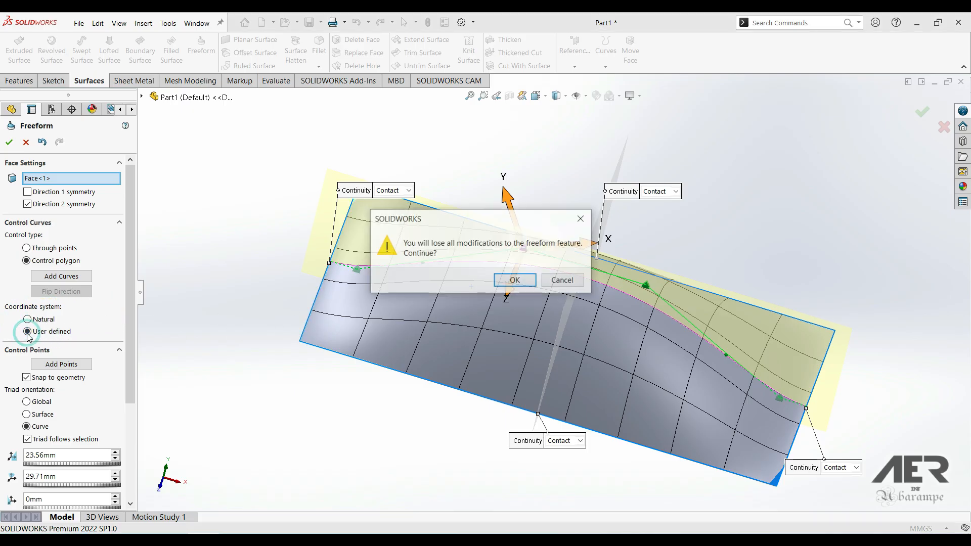
{"action": "left_click", "coordinate": [515, 280]}
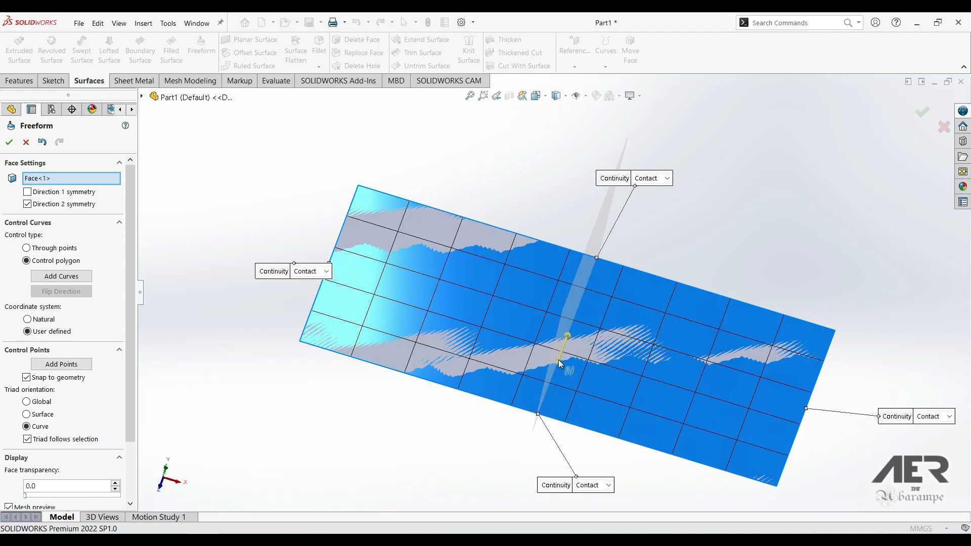
{"action": "left_click_drag", "start_coordinate": [560, 363], "coordinate": [666, 325]}
{"action": "scroll", "coordinate": [567, 354], "scroll_direction": "up", "scroll_amount": 1}
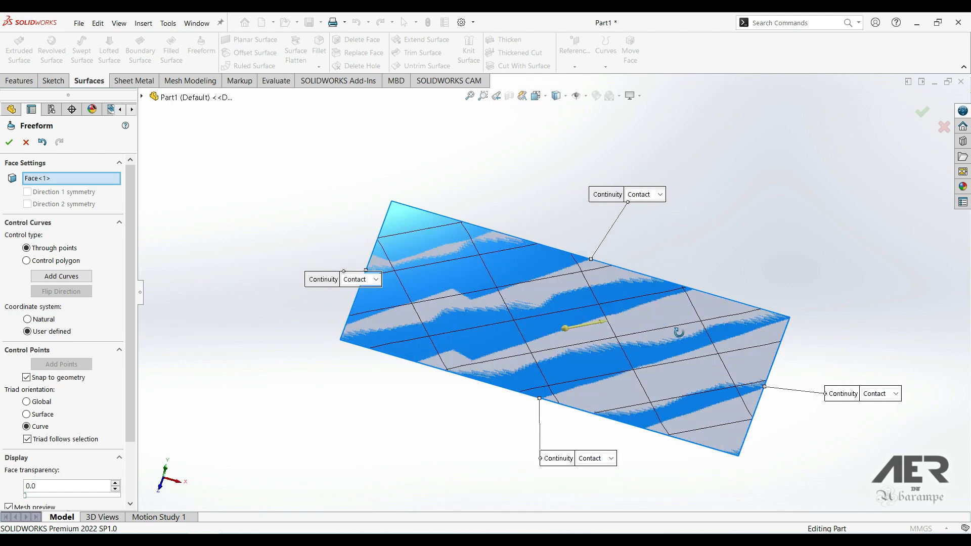
Step: Add a slanted control curve across the left end of the face and place one control point near its middle
{"action": "left_click", "coordinate": [62, 277]}
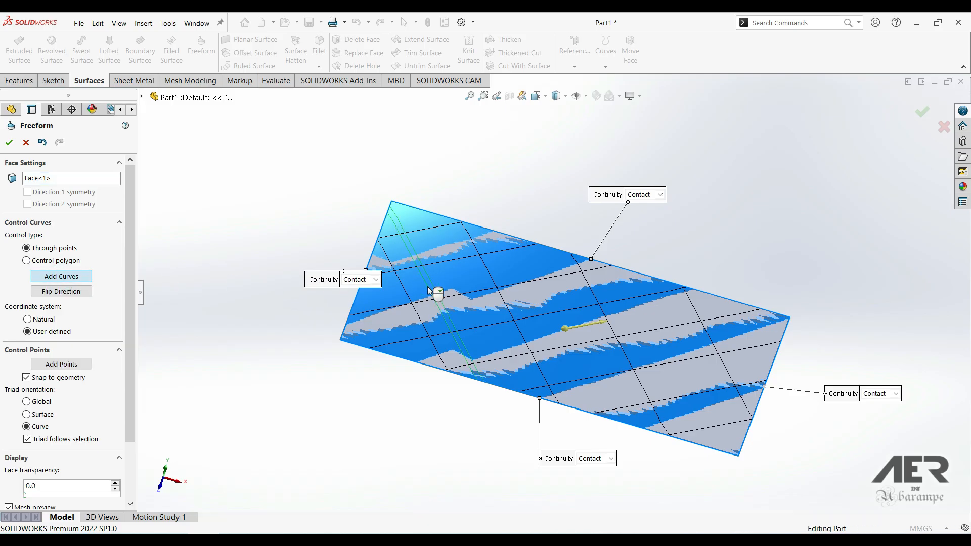
{"action": "left_click", "coordinate": [52, 364]}
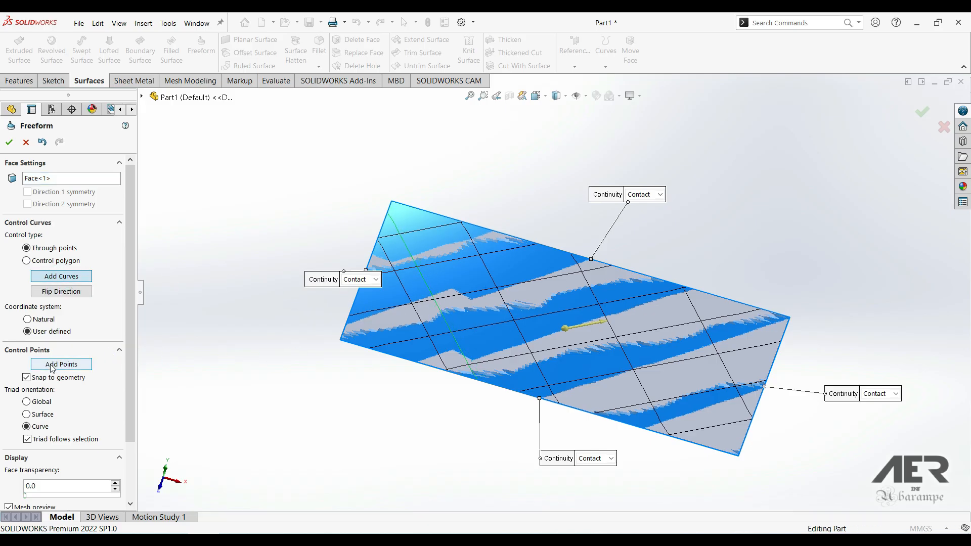
{"action": "left_click", "coordinate": [428, 288]}
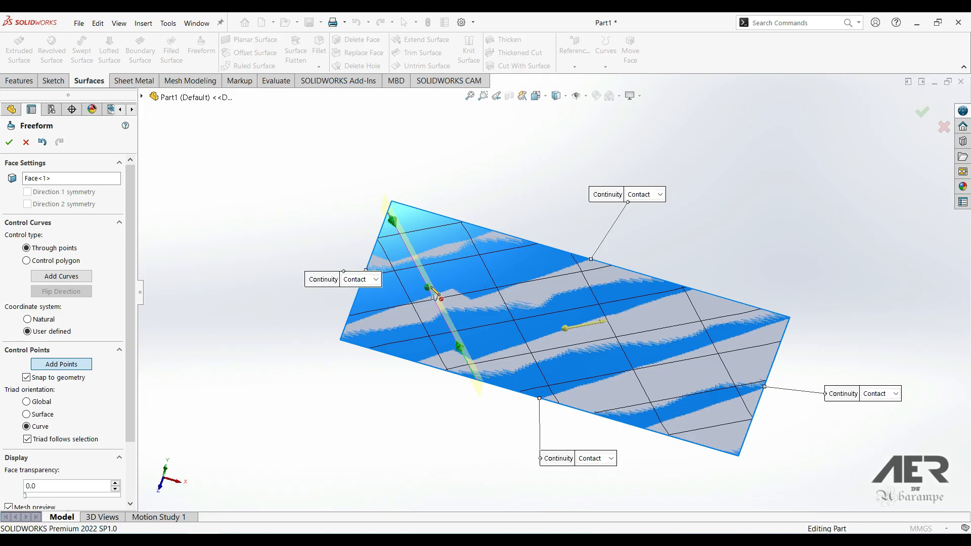
{"action": "left_click", "coordinate": [58, 366]}
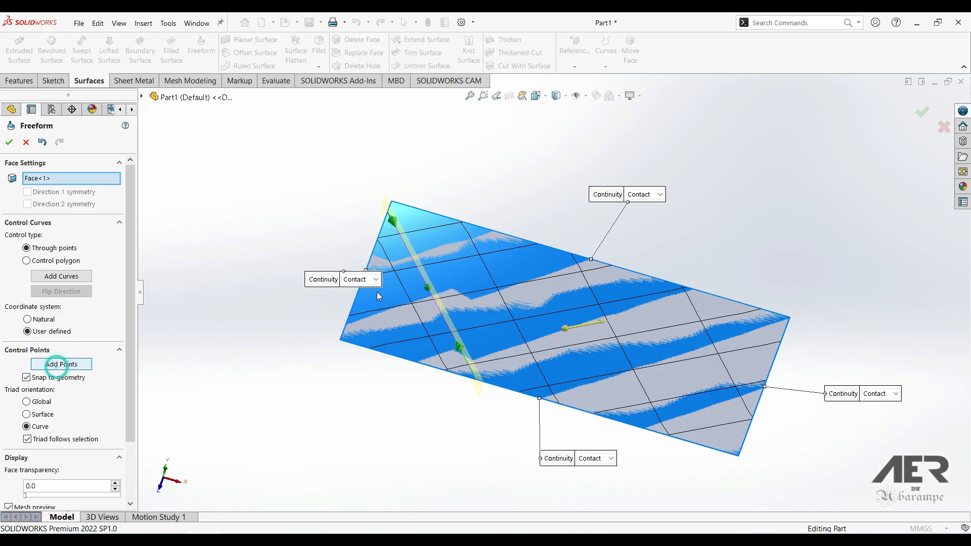
Step: Move the slanted curve's control point to about -21.6 mm along X and 12 mm along Y
{"action": "left_click_drag", "start_coordinate": [427, 288], "coordinate": [443, 255]}
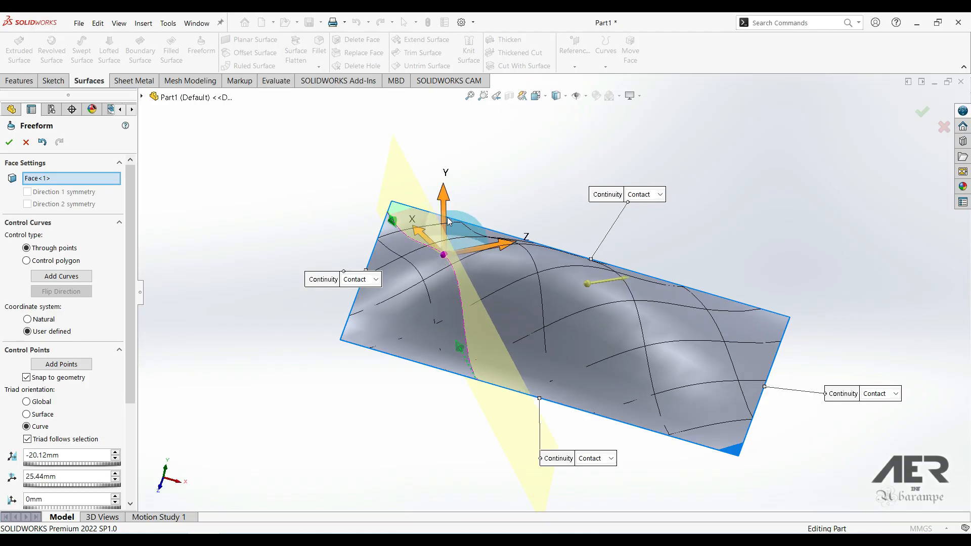
{"action": "left_click_drag", "start_coordinate": [462, 203], "coordinate": [456, 225]}
{"action": "left_click", "coordinate": [269, 256]}
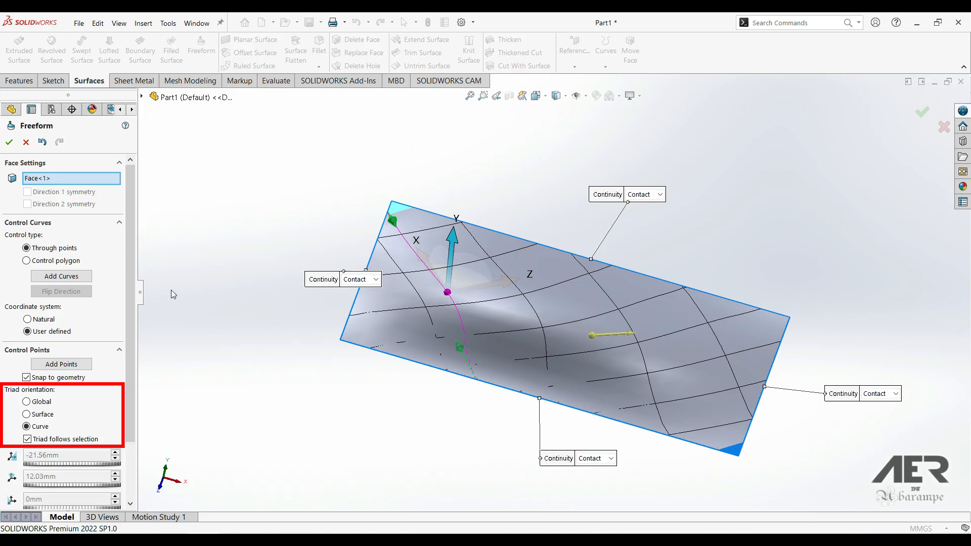
Step: Switch the triad orientation between Global, Surface and Curve on the slanted curve's control point, ending on Surface
{"action": "left_click", "coordinate": [27, 402]}
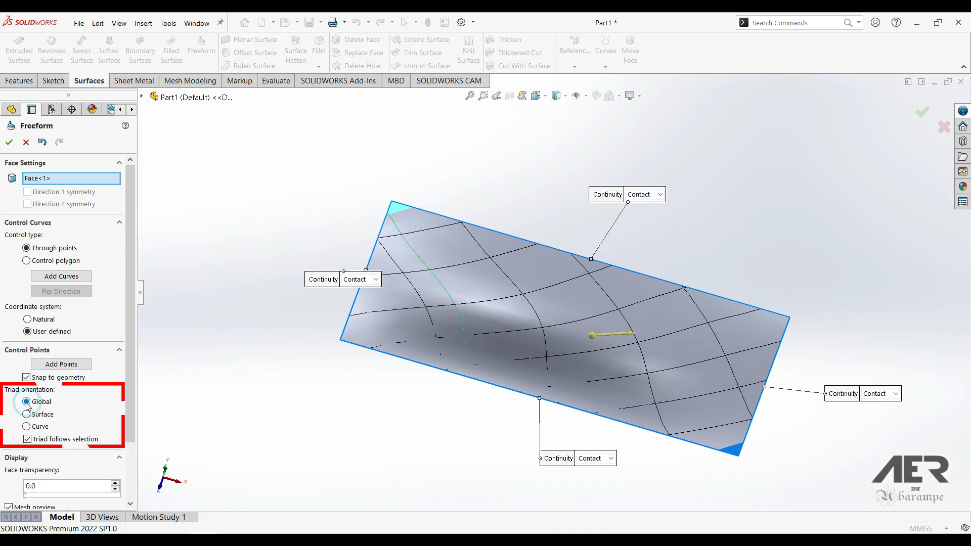
{"action": "left_click", "coordinate": [444, 287]}
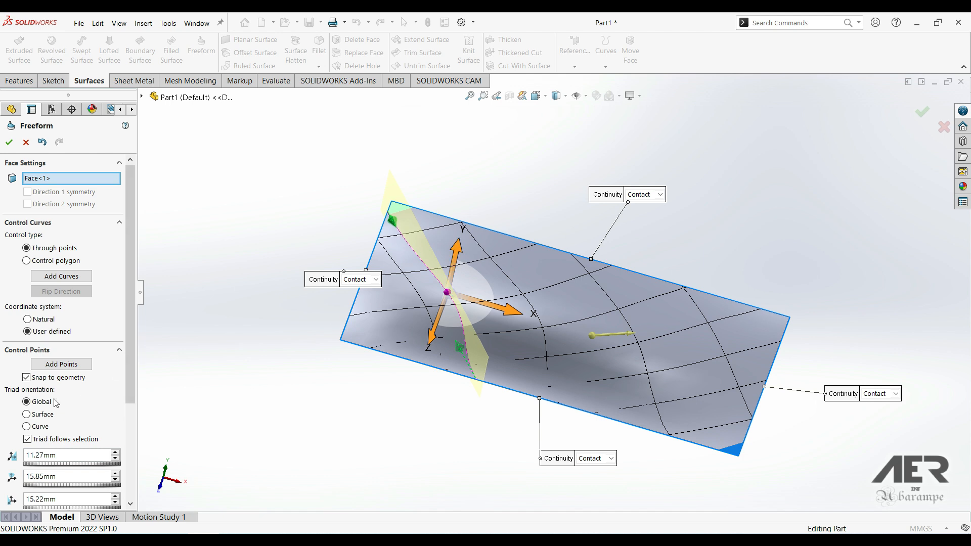
{"action": "left_click", "coordinate": [26, 414]}
{"action": "left_click", "coordinate": [27, 427]}
{"action": "left_click", "coordinate": [26, 402]}
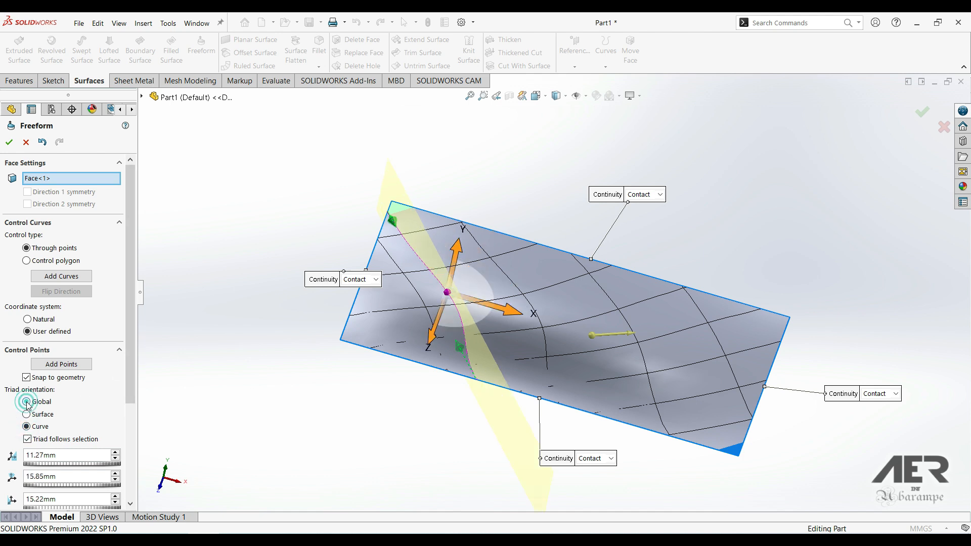
{"action": "left_click", "coordinate": [26, 414]}
{"action": "mouse_move", "coordinate": [452, 283]}
{"action": "middle_mouse_down"}
{"action": "mouse_move", "coordinate": [466, 277]}
{"action": "mouse_move", "coordinate": [455, 286]}
{"action": "middle_mouse_up"}
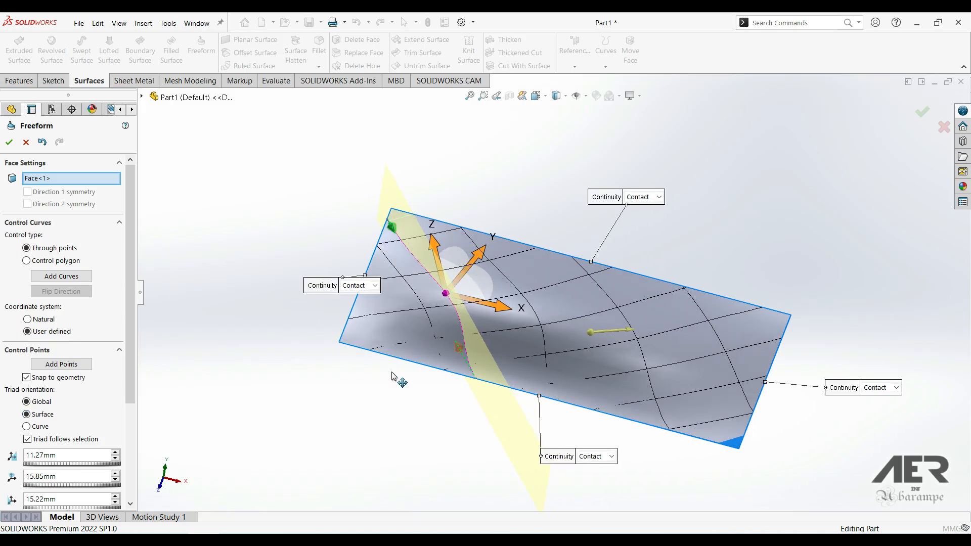
Step: Raise the slanted curve's control point along the triad's Z direction with the zebra stripes display enabled, and accept the freeform
{"action": "scroll", "coordinate": [126, 353], "scroll_direction": "down", "scroll_amount": 3}
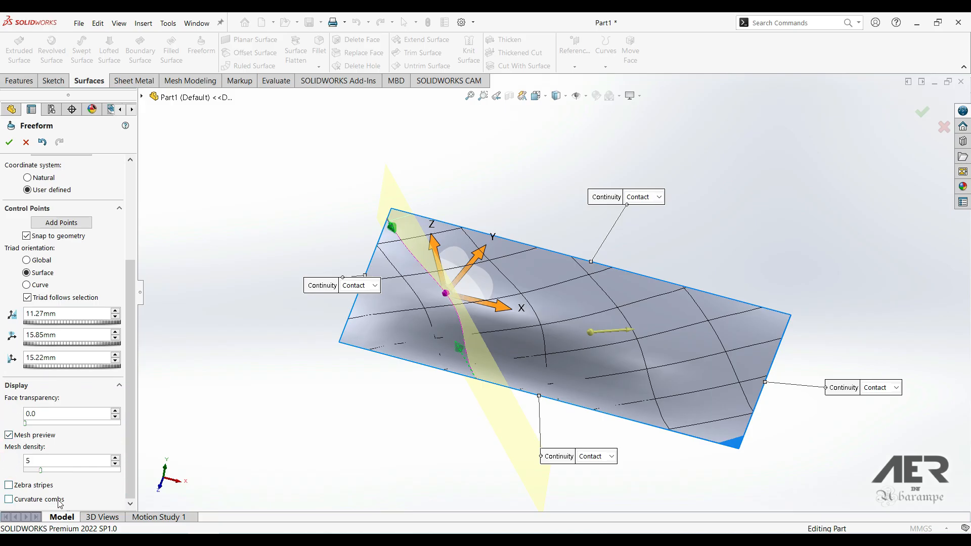
{"action": "middle_click_drag", "start_coordinate": [406, 371], "coordinate": [440, 330]}
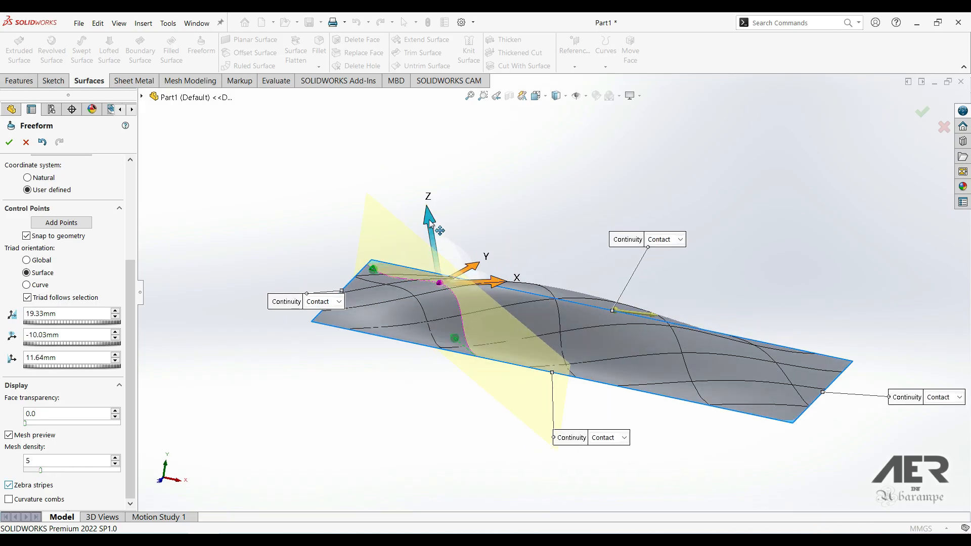
{"action": "left_click_drag", "start_coordinate": [429, 219], "coordinate": [432, 187]}
{"action": "left_click", "coordinate": [457, 296]}
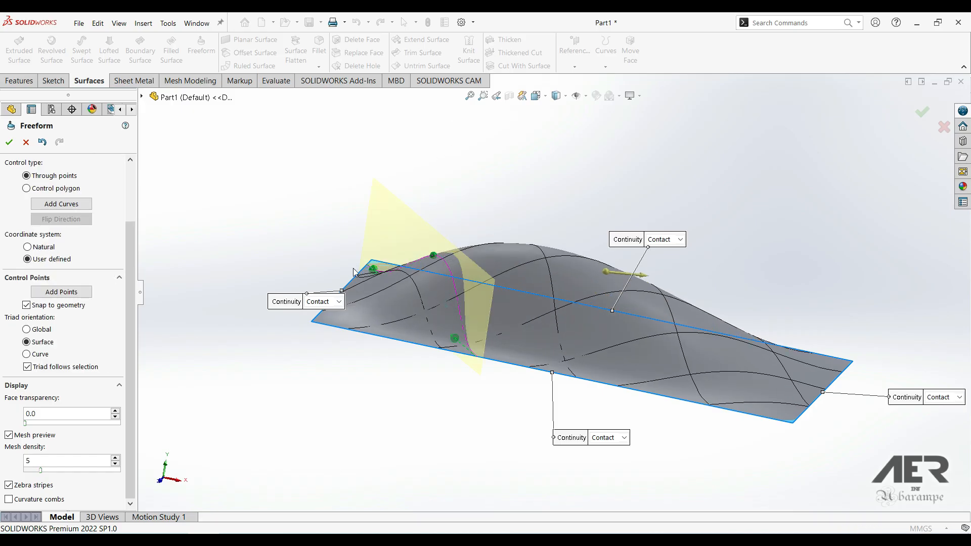
{"action": "left_click", "coordinate": [176, 251]}
{"action": "left_click", "coordinate": [10, 143]}
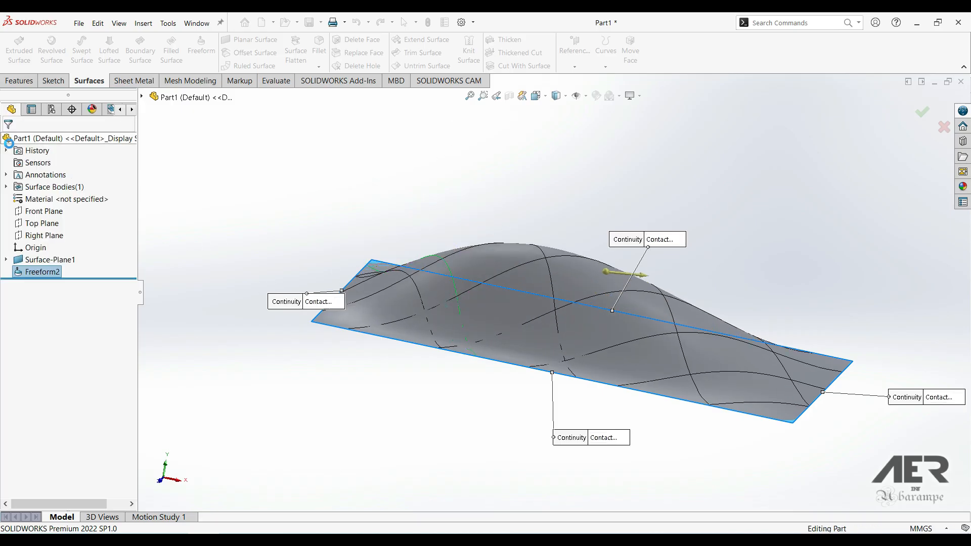
Step: Examine the smoothness of the freeform surface with the Zebra Stripes analysis from several angles and turn the analysis off
{"action": "middle_click_drag", "start_coordinate": [445, 253], "coordinate": [457, 222]}
{"action": "left_click", "coordinate": [275, 81]}
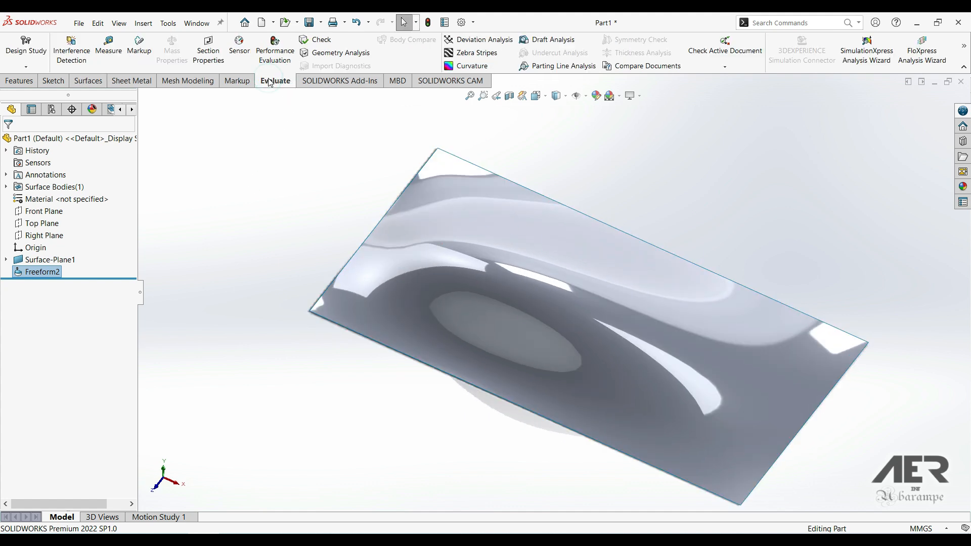
{"action": "left_click", "coordinate": [472, 53]}
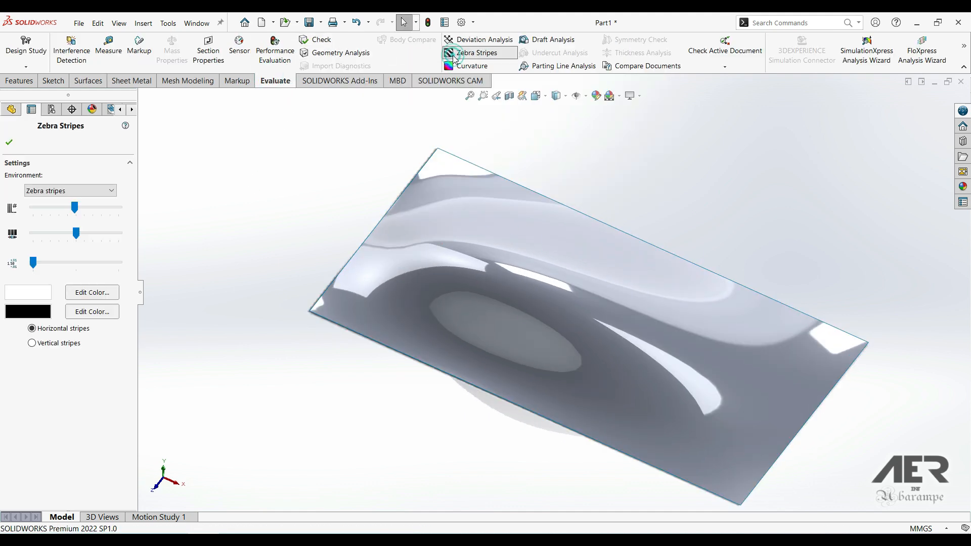
{"action": "middle_click_drag", "start_coordinate": [548, 284], "coordinate": [559, 337]}
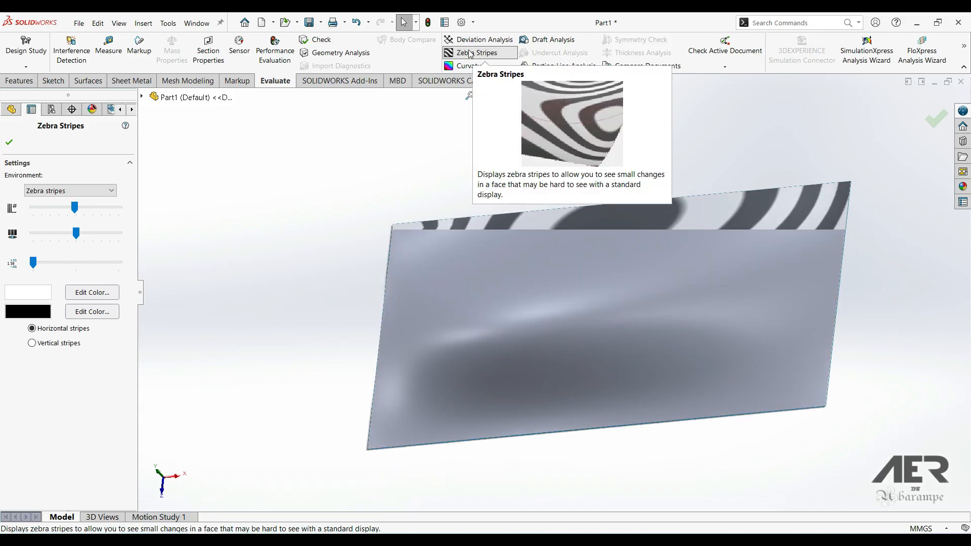
{"action": "left_click", "coordinate": [468, 52]}
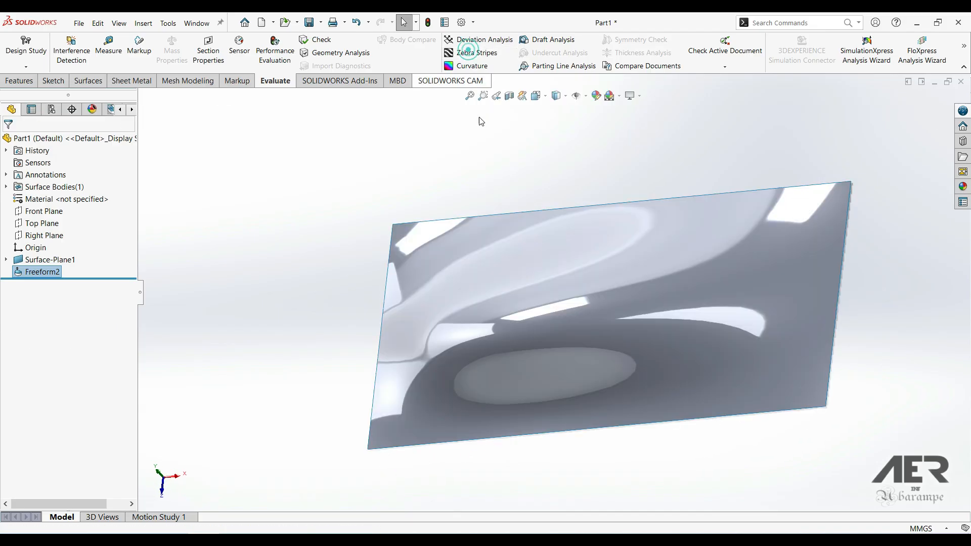
Step: Reopen the freeform feature for editing and set the continuity of the face's left edge to Tangent
{"action": "left_click", "coordinate": [22, 273]}
{"action": "left_click", "coordinate": [38, 254]}
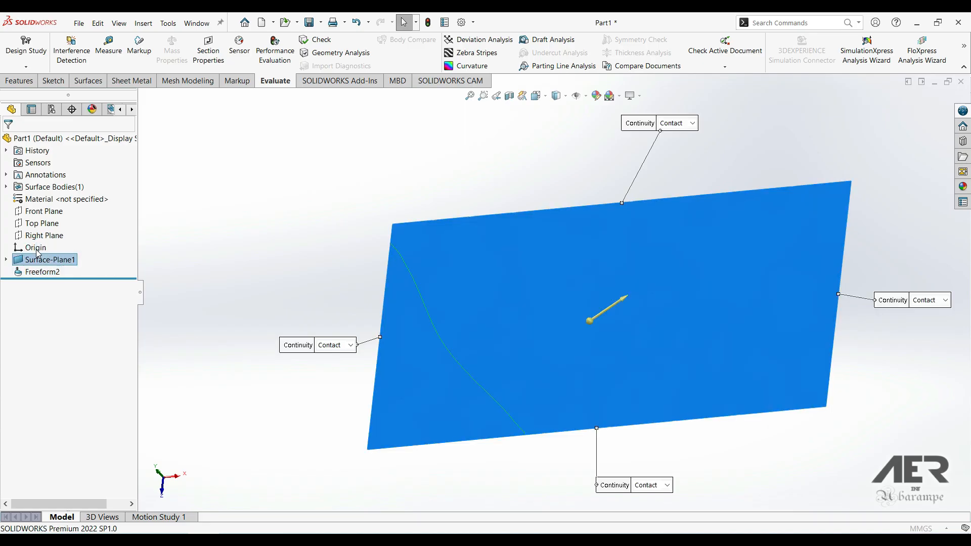
{"action": "middle_click_drag", "start_coordinate": [430, 375], "coordinate": [403, 337]}
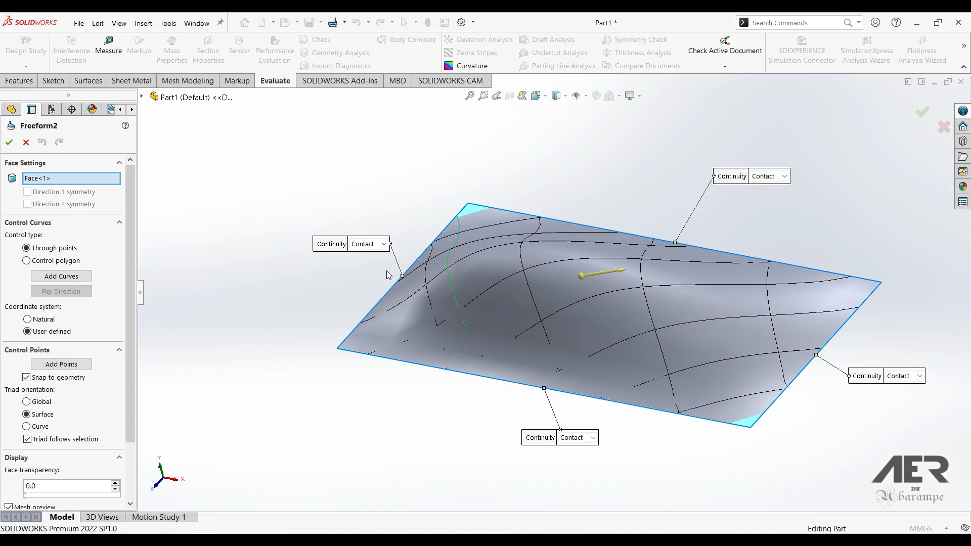
{"action": "left_click", "coordinate": [364, 245]}
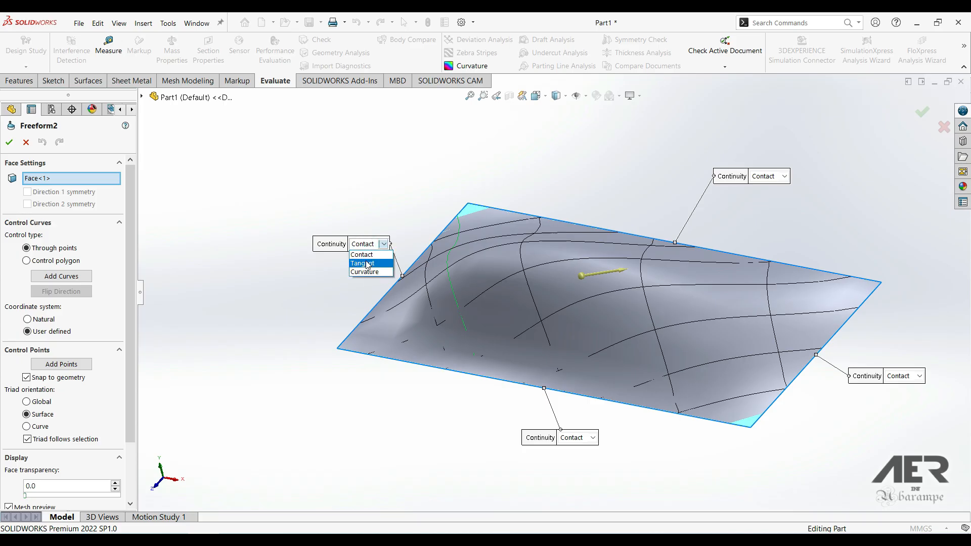
{"action": "left_click", "coordinate": [368, 261]}
{"action": "middle_click_drag", "start_coordinate": [615, 253], "coordinate": [629, 351]}
Step: Try the Tangent, Contact and Curvature continuities on the left edge, return it to Contact and accept the freeform
{"action": "left_click", "coordinate": [347, 243]}
{"action": "left_click", "coordinate": [337, 260]}
{"action": "left_click", "coordinate": [342, 244]}
{"action": "left_click", "coordinate": [327, 256]}
{"action": "left_click", "coordinate": [345, 243]}
{"action": "left_click", "coordinate": [328, 271]}
{"action": "left_click", "coordinate": [349, 252]}
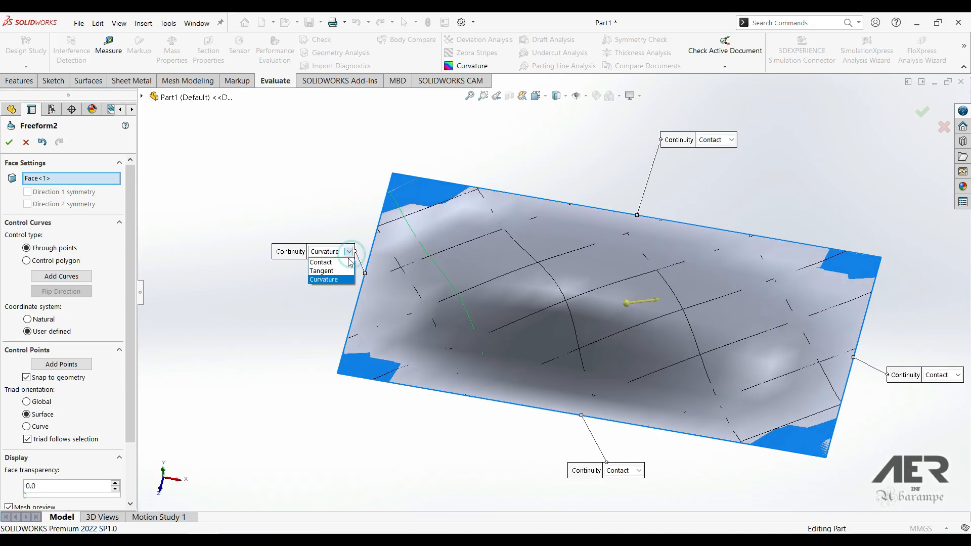
{"action": "left_click", "coordinate": [349, 262]}
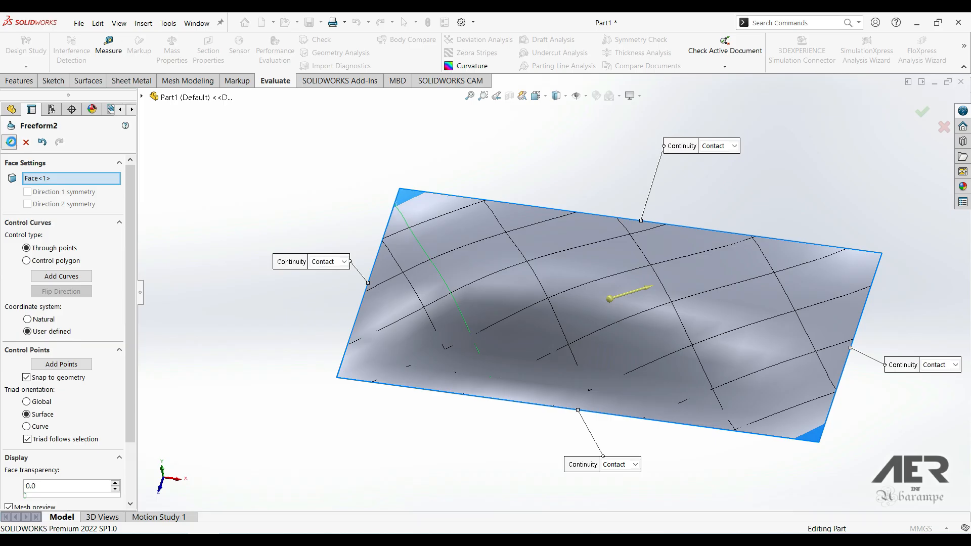
{"action": "left_click", "coordinate": [9, 142]}
{"action": "middle_click_drag", "start_coordinate": [381, 307], "coordinate": [605, 365]}
{"action": "middle_click_drag", "start_coordinate": [586, 398], "coordinate": [602, 422]}
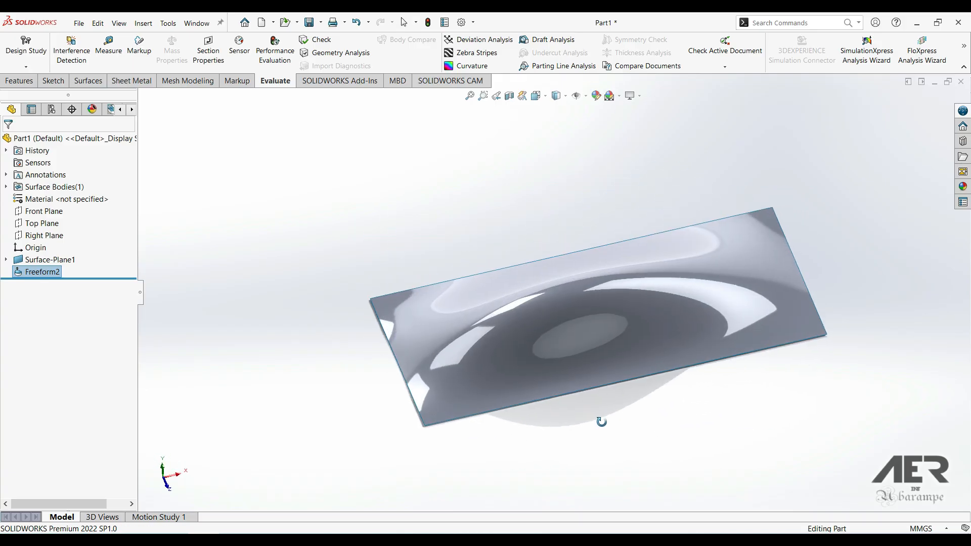
{"action": "middle_click_drag", "start_coordinate": [459, 389], "coordinate": [468, 427]}
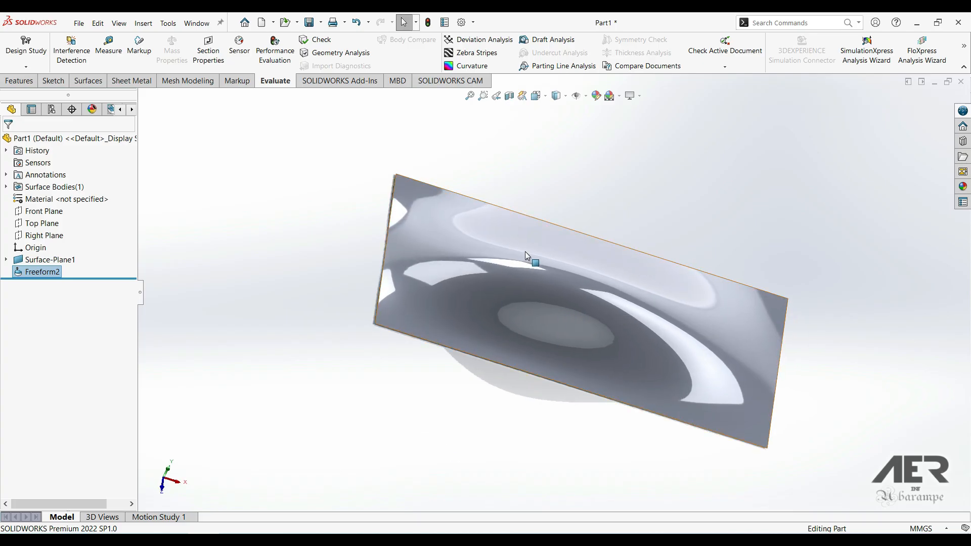
{"action": "middle_click_drag", "start_coordinate": [463, 259], "coordinate": [446, 254]}
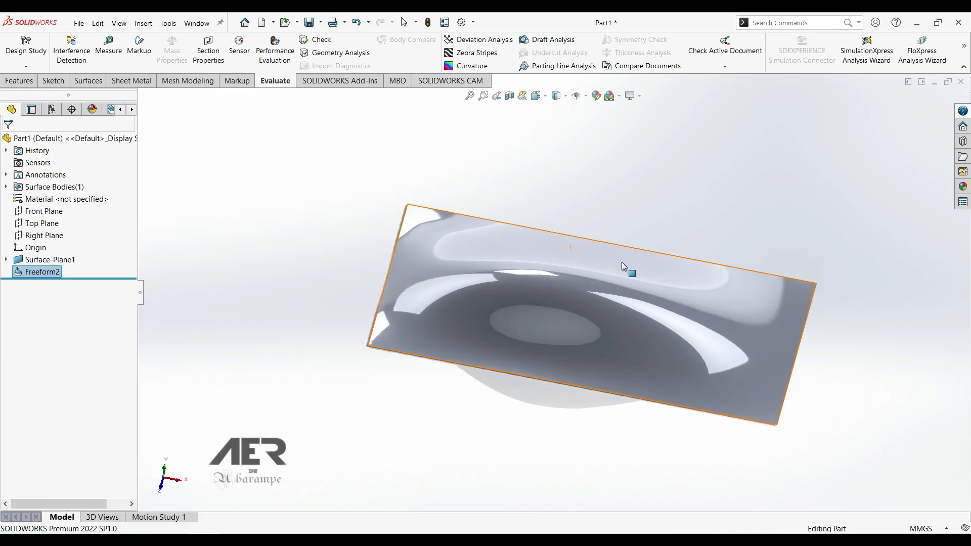
{"action": "middle_click_drag", "start_coordinate": [681, 368], "coordinate": [701, 373]}
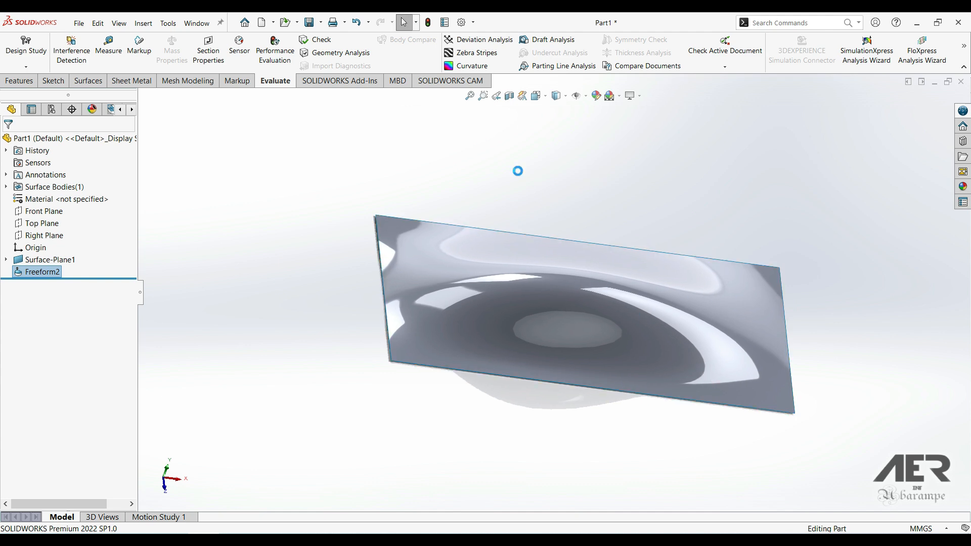
Step: Save the part as "19 - Free Form Tool" in the Surface Model Adv folder
{"action": "type", "text": "19 -"}
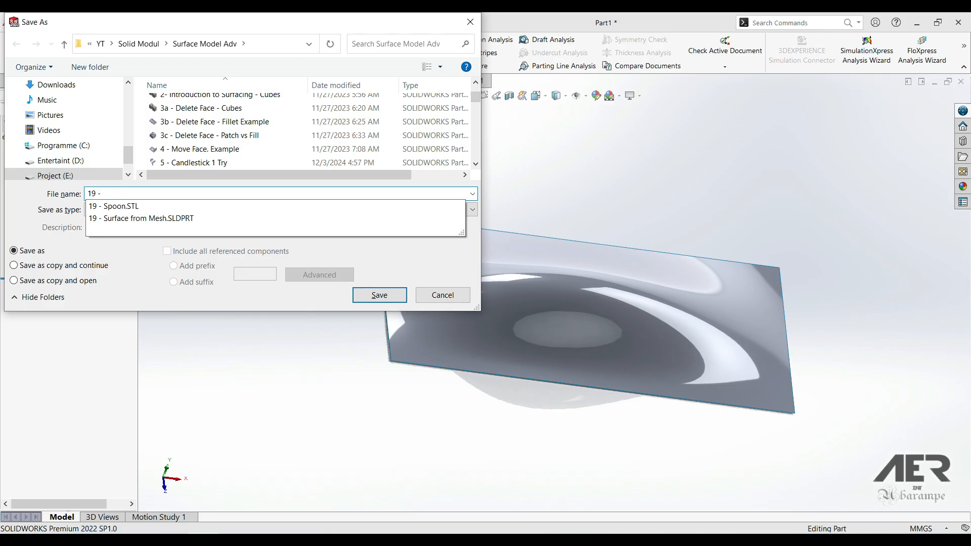
{"action": "type", "text": " Free Form Tool"}
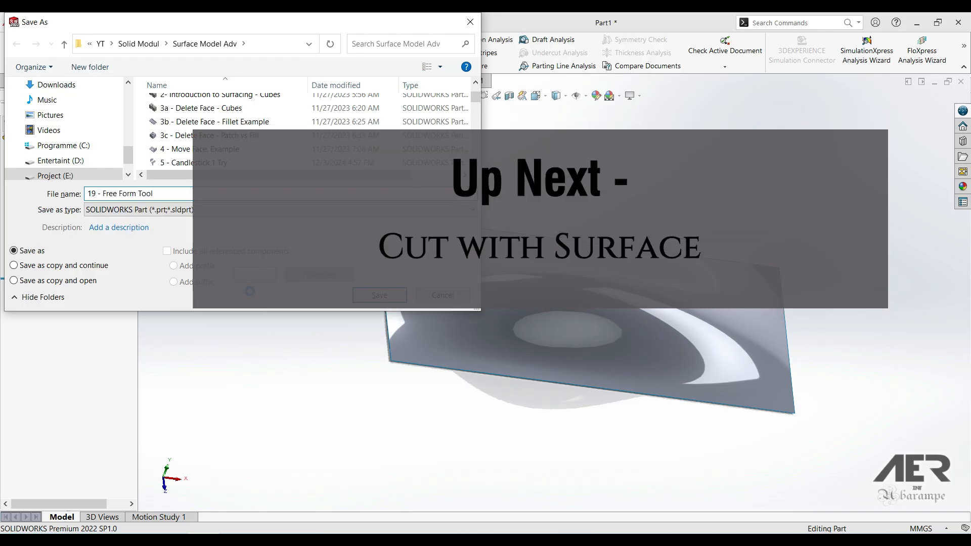
{"action": "key", "text": "Return"}
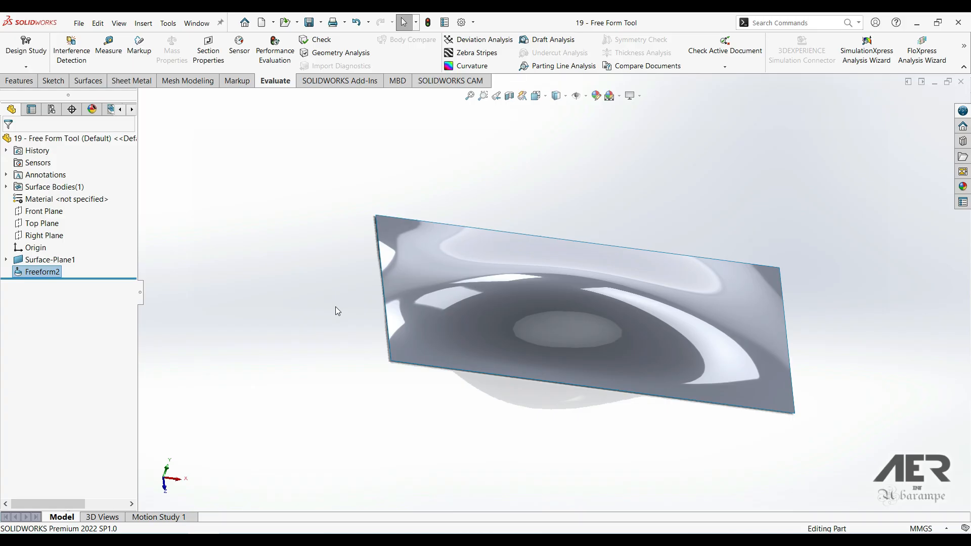
{"action": "mouse_move", "coordinate": [335, 308]}
{"action": "middle_mouse_down"}
{"action": "mouse_move", "coordinate": [343, 316]}
{"action": "mouse_move", "coordinate": [310, 333]}
{"action": "mouse_move", "coordinate": [344, 318]}
{"action": "middle_mouse_up"}
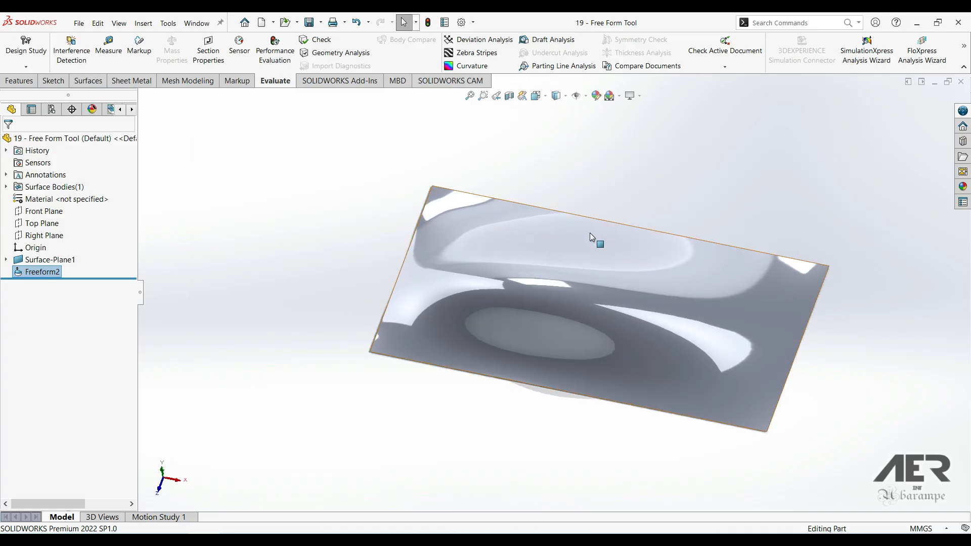